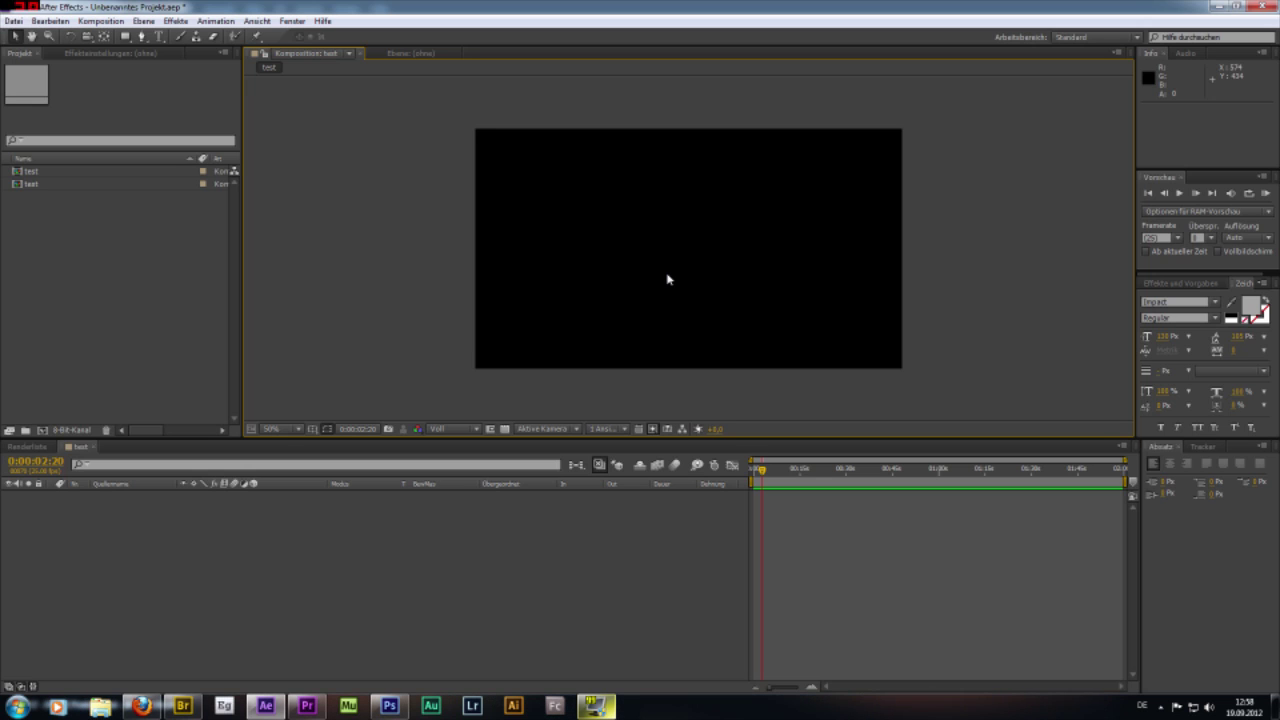
# Step: Select the Horizontal Type tool to begin adding text
pyautogui.click(158, 37)
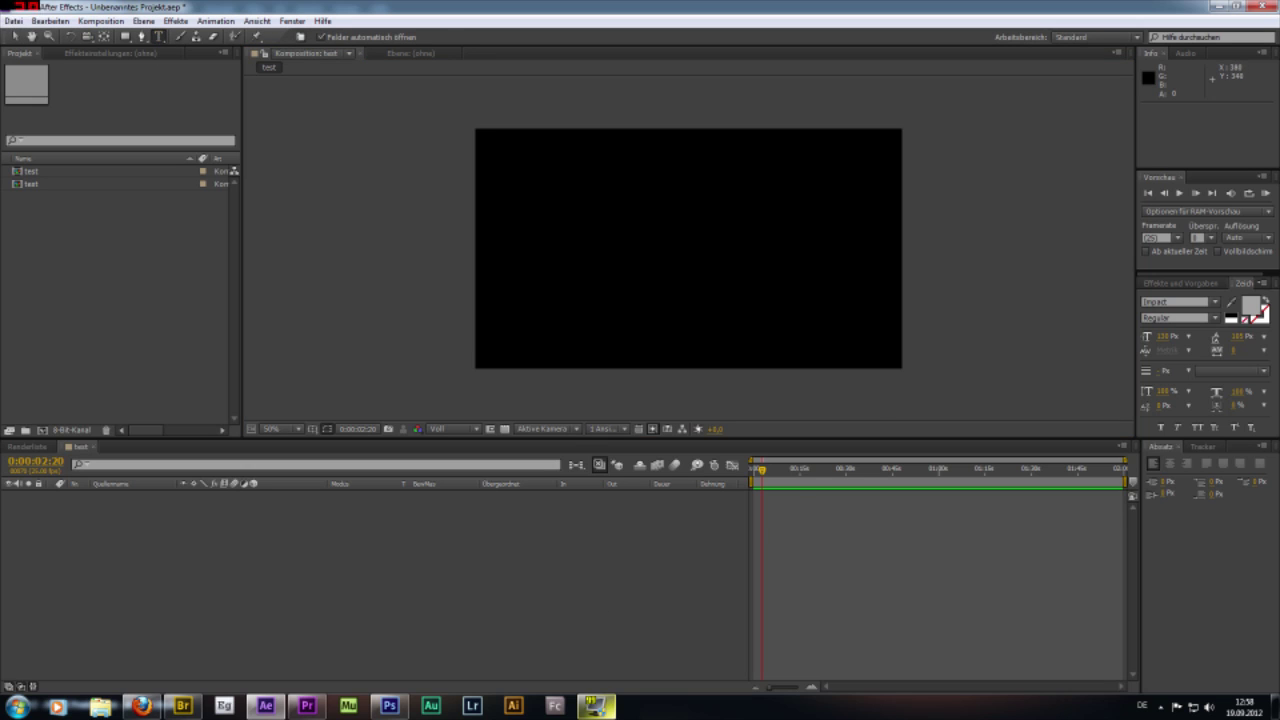
# Step: Create a text layer reading 'Dechant' and nudge it slightly down and right
pyautogui.click(594, 250)
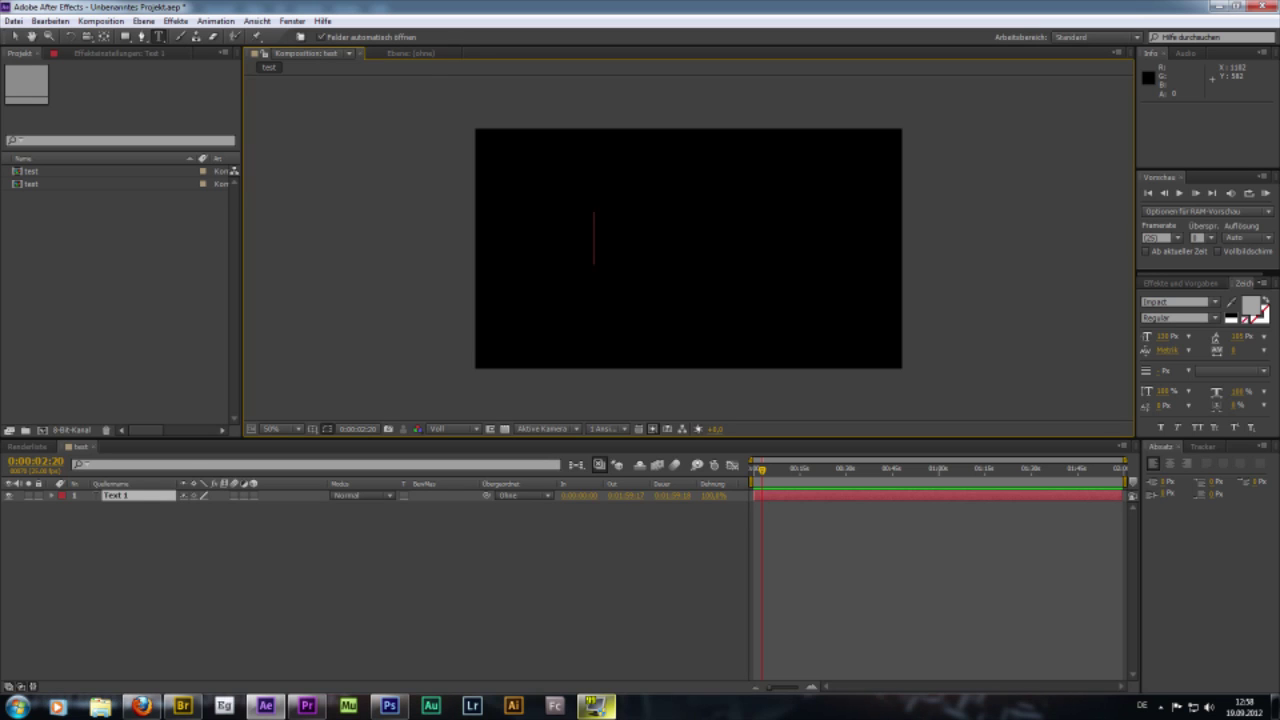
pyautogui.write('Dechant')
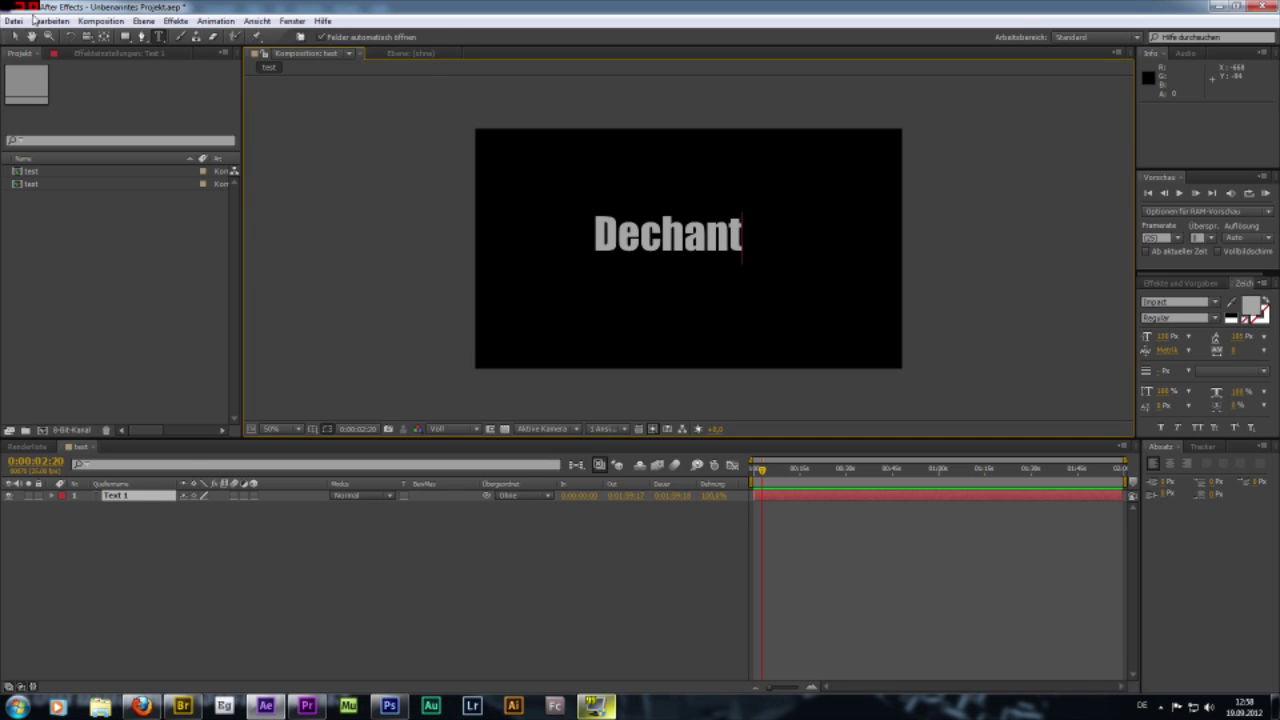
pyautogui.click(15, 36)
pyautogui.moveTo(709, 234)
pyautogui.mouseDown()
pyautogui.moveTo(726, 255)
pyautogui.moveTo(672, 257)
pyautogui.mouseUp()
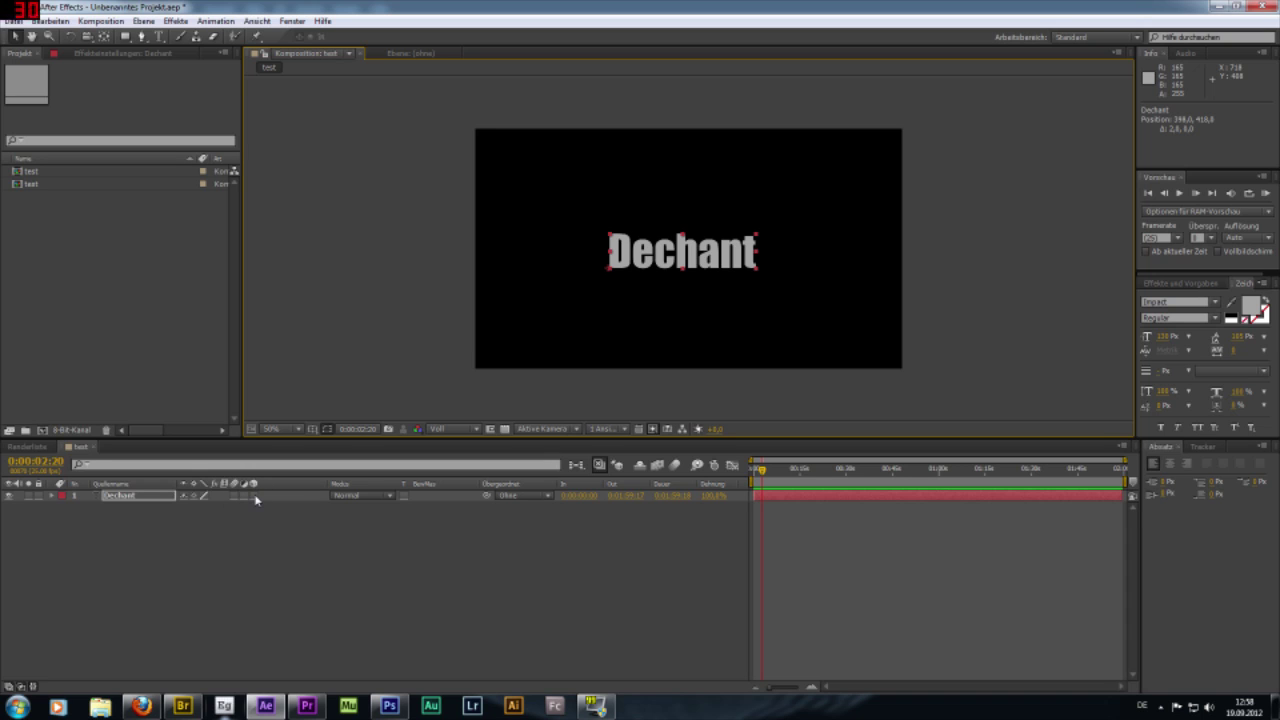
# Step: Turn on 3D for the Dechant layer and inspect, then collapse, its Material Options
pyautogui.click(254, 496)
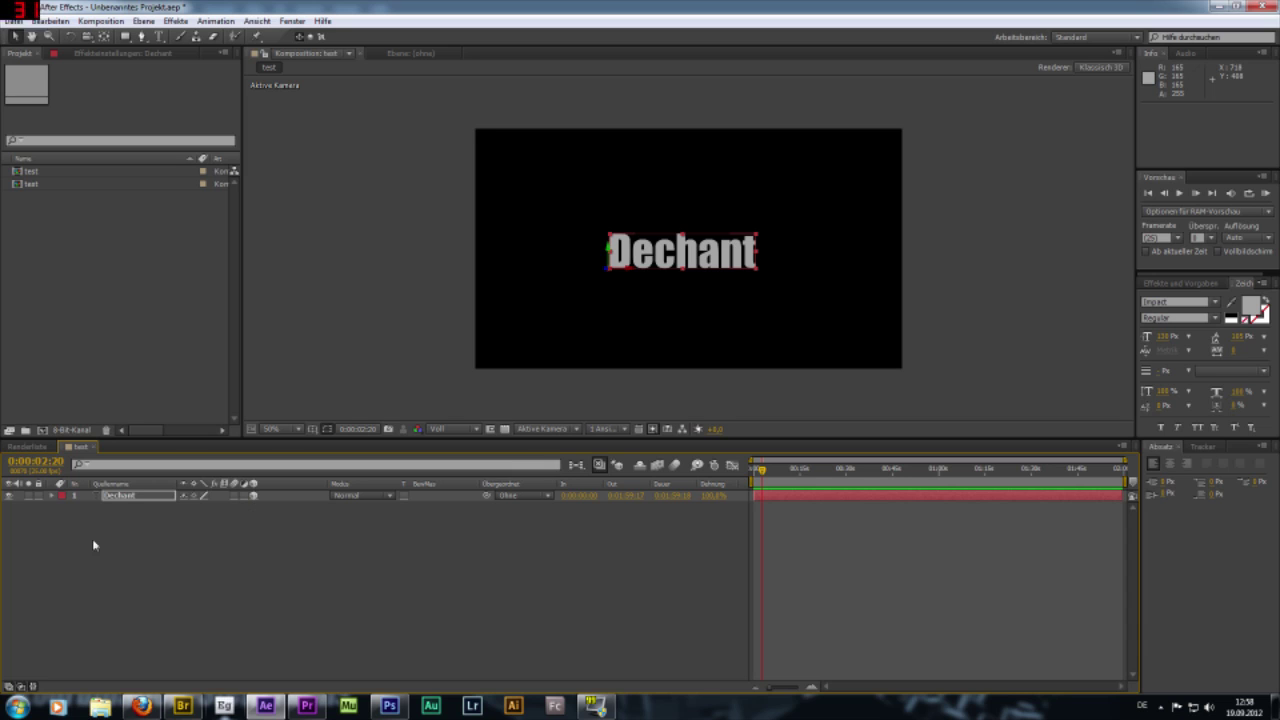
pyautogui.click(52, 496)
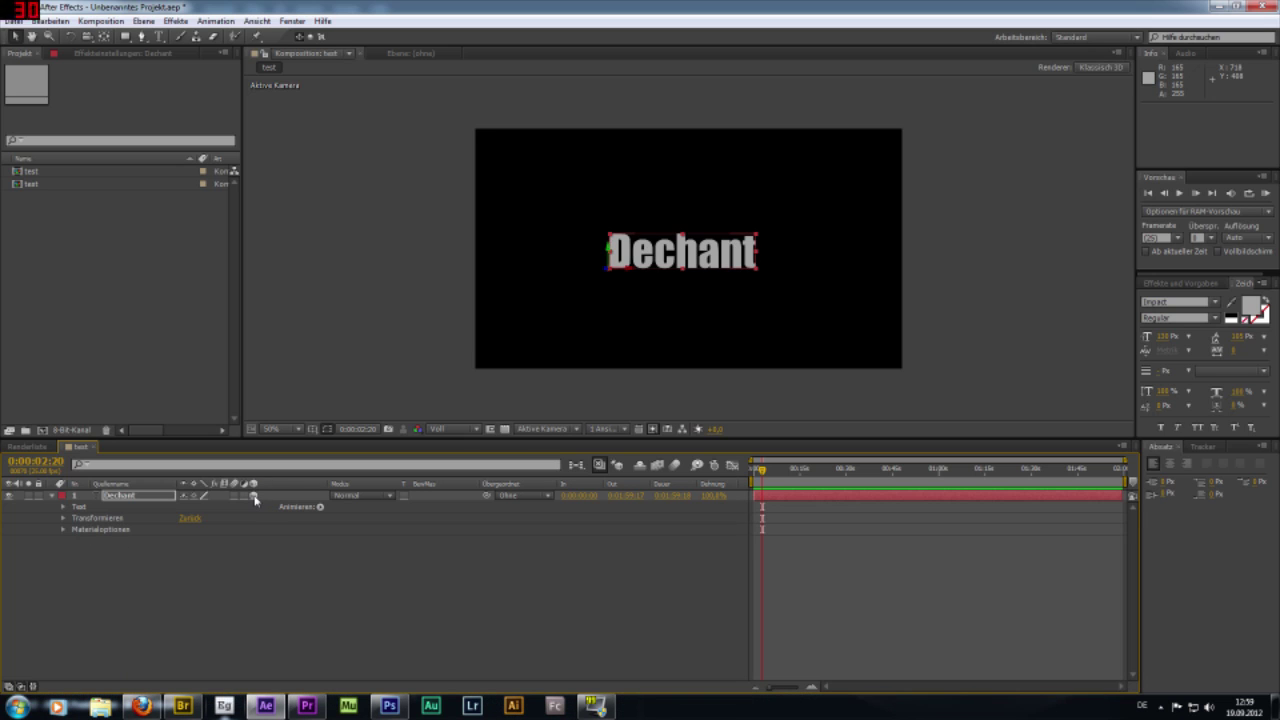
pyautogui.click(62, 535)
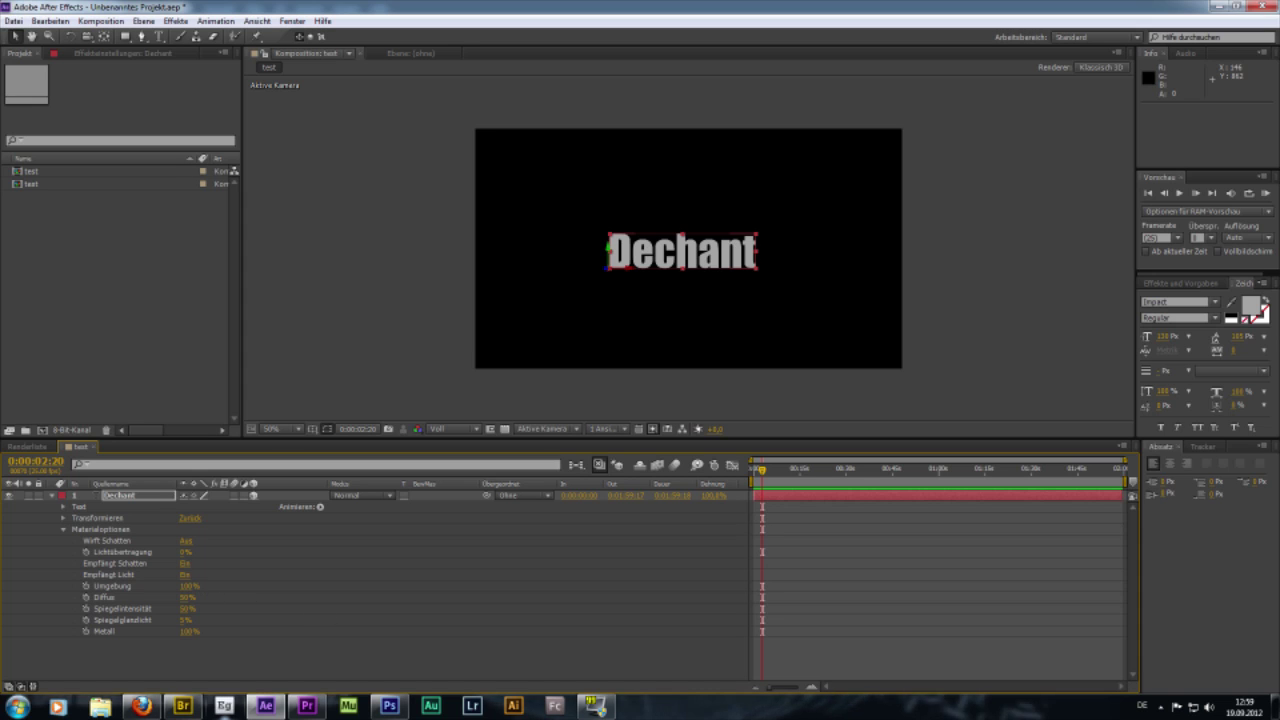
pyautogui.click(62, 530)
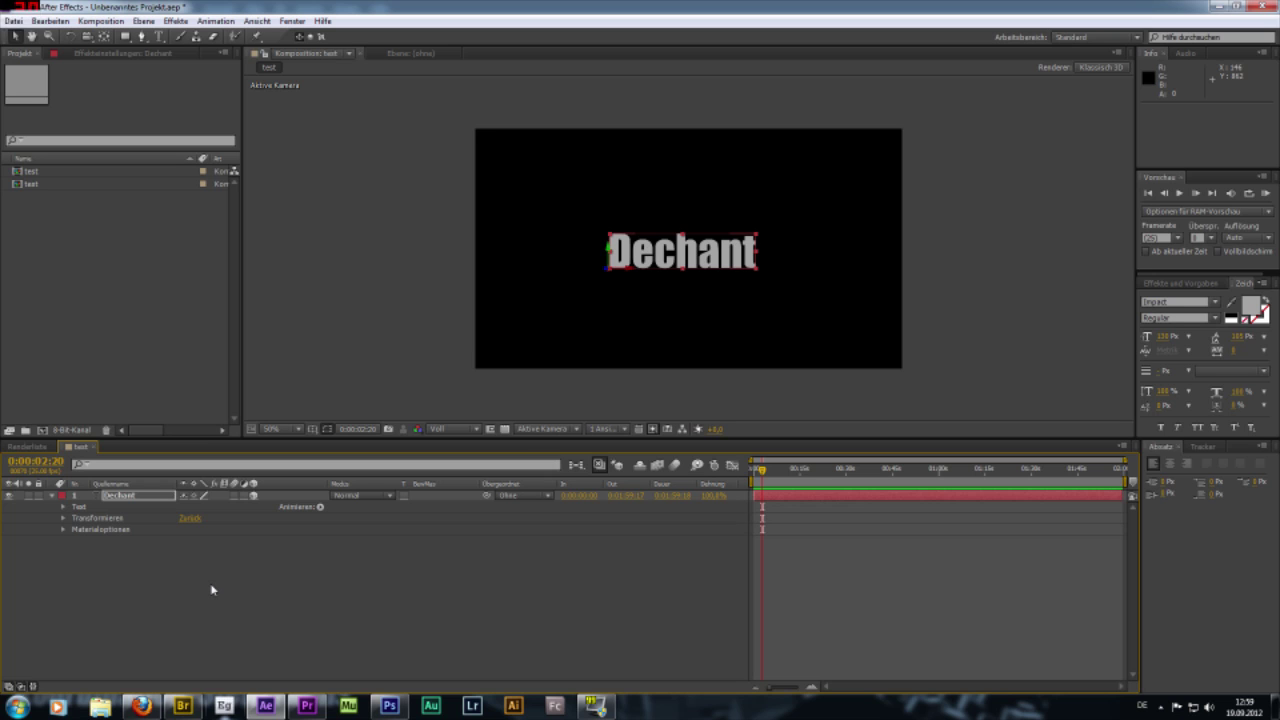
# Step: Create a new light, Licht 1, keeping its Light Type set to Point
pyautogui.rightClick(291, 596)
pyautogui.moveTo(391, 446)
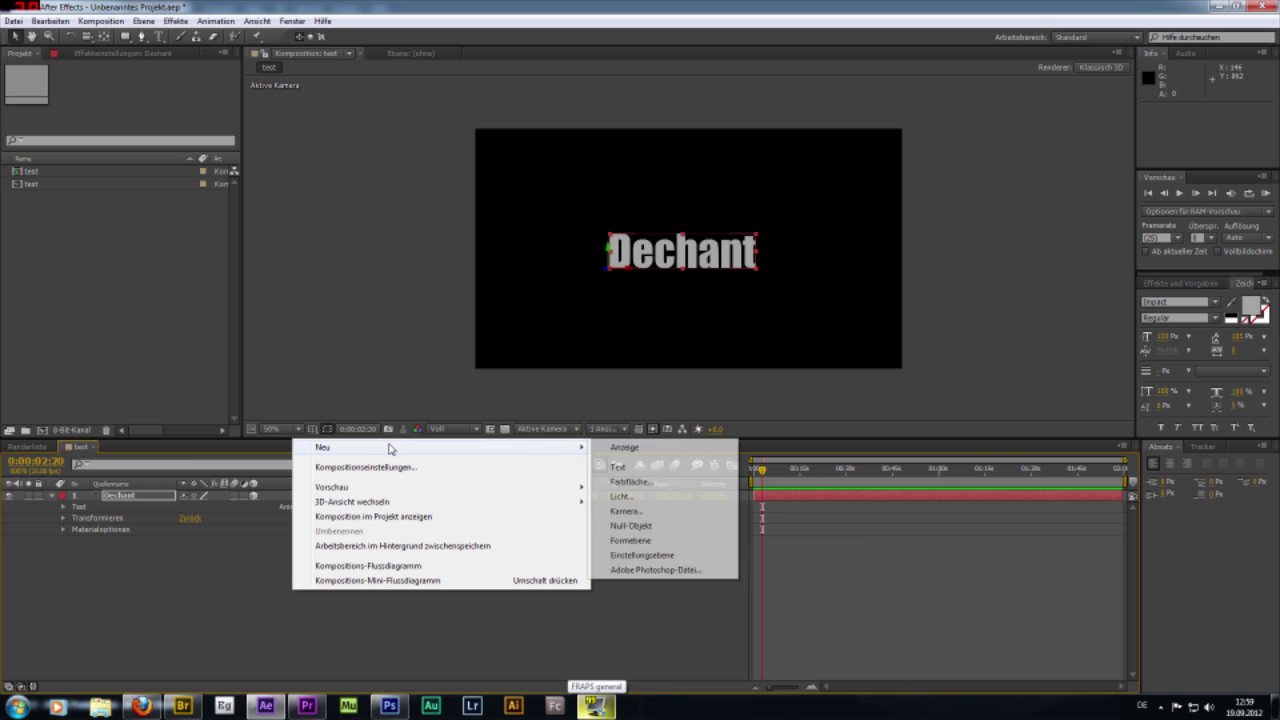
pyautogui.click(646, 497)
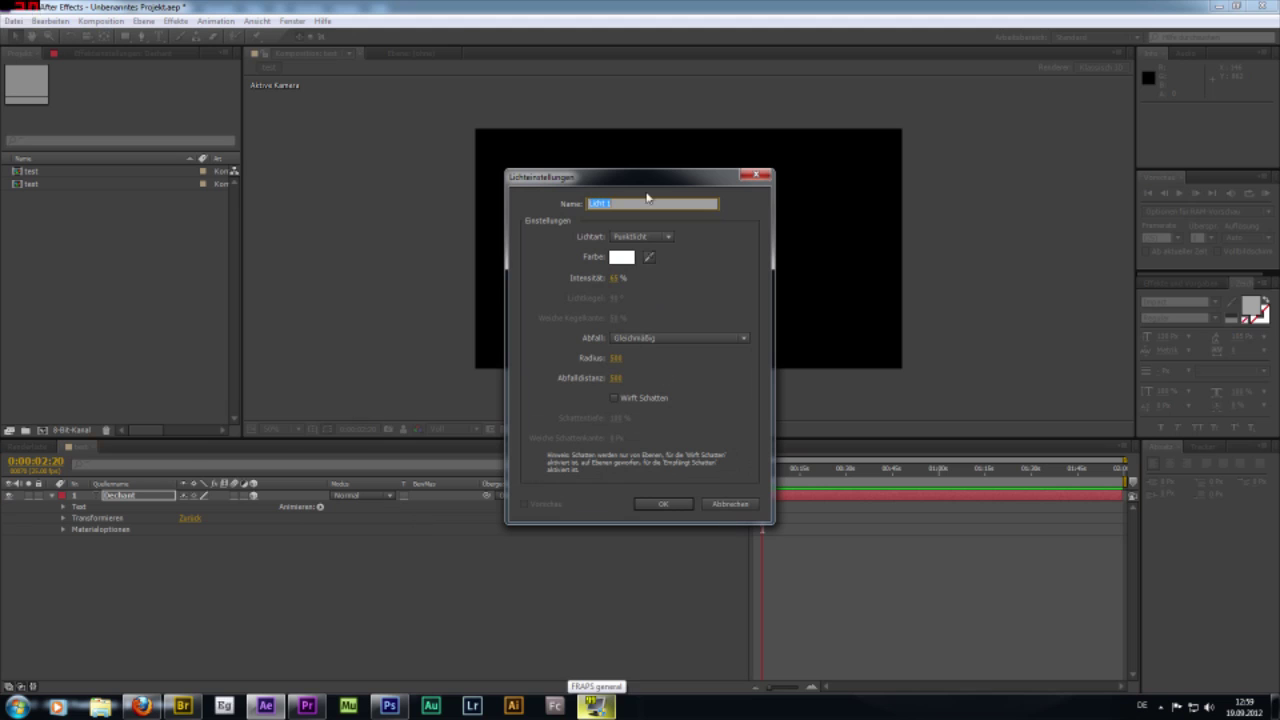
pyautogui.moveTo(641, 178); pyautogui.dragTo(931, 212)
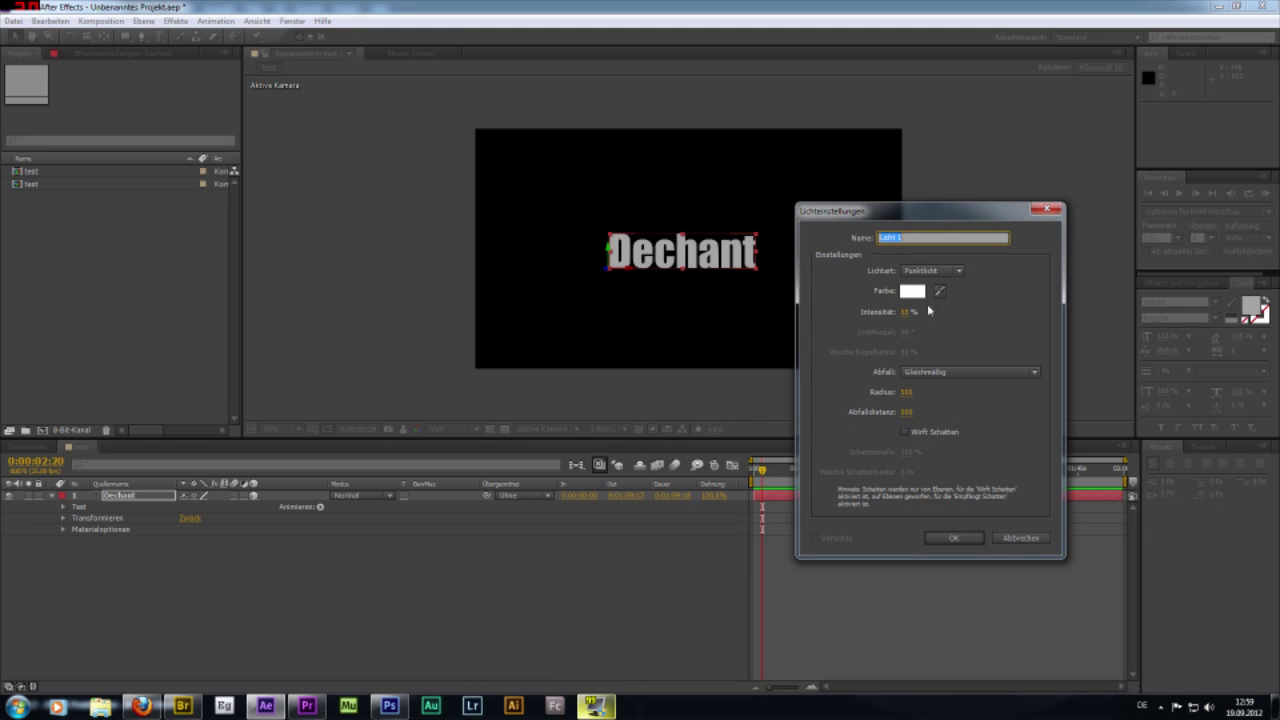
pyautogui.click(958, 270)
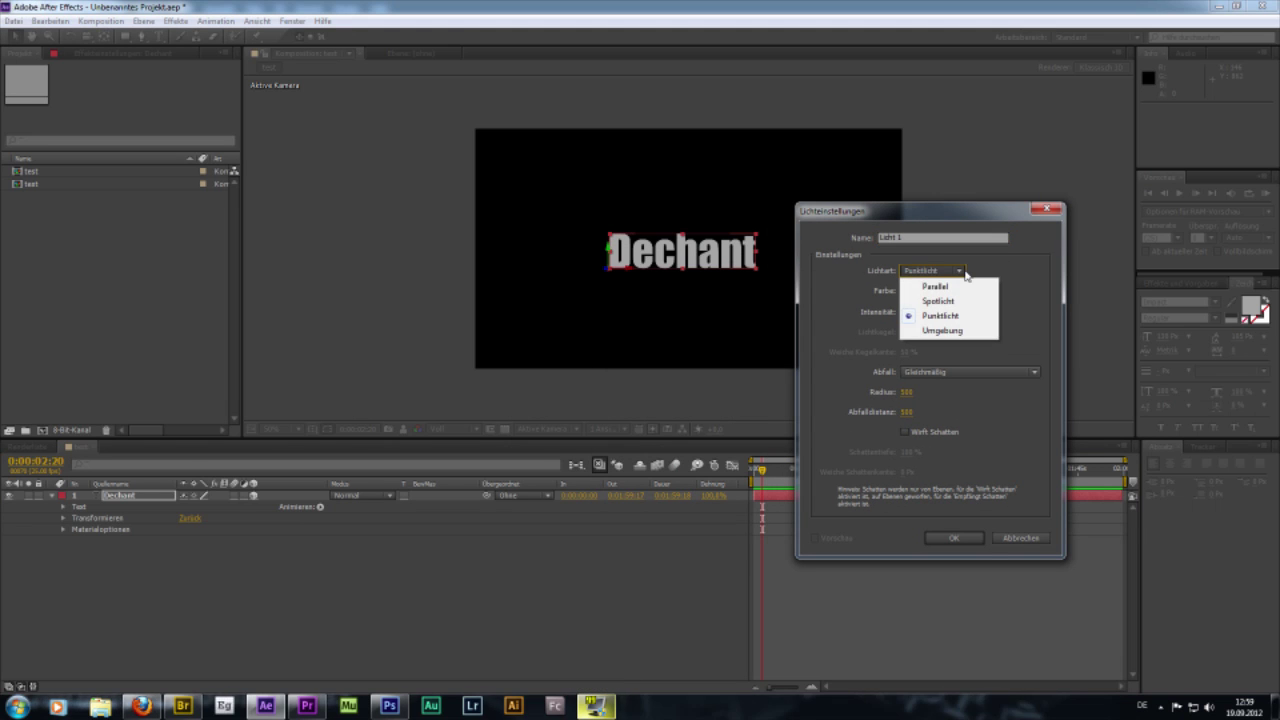
pyautogui.click(980, 263)
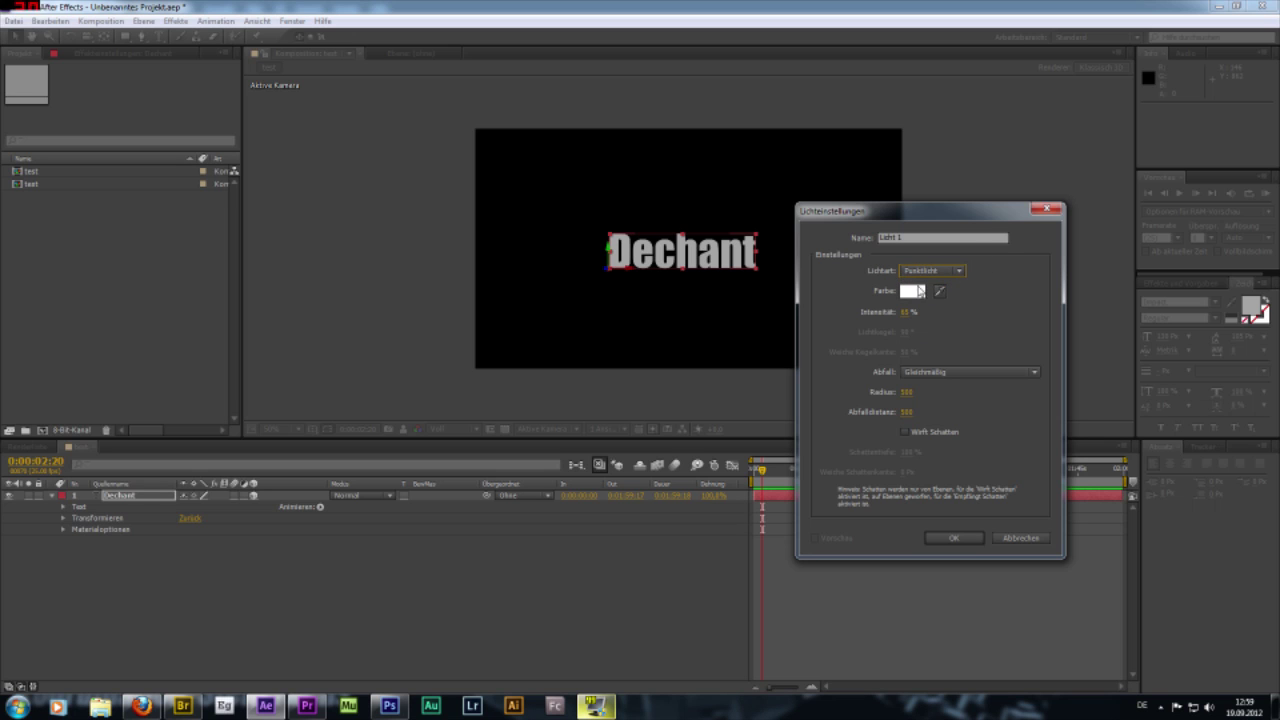
pyautogui.click(953, 536)
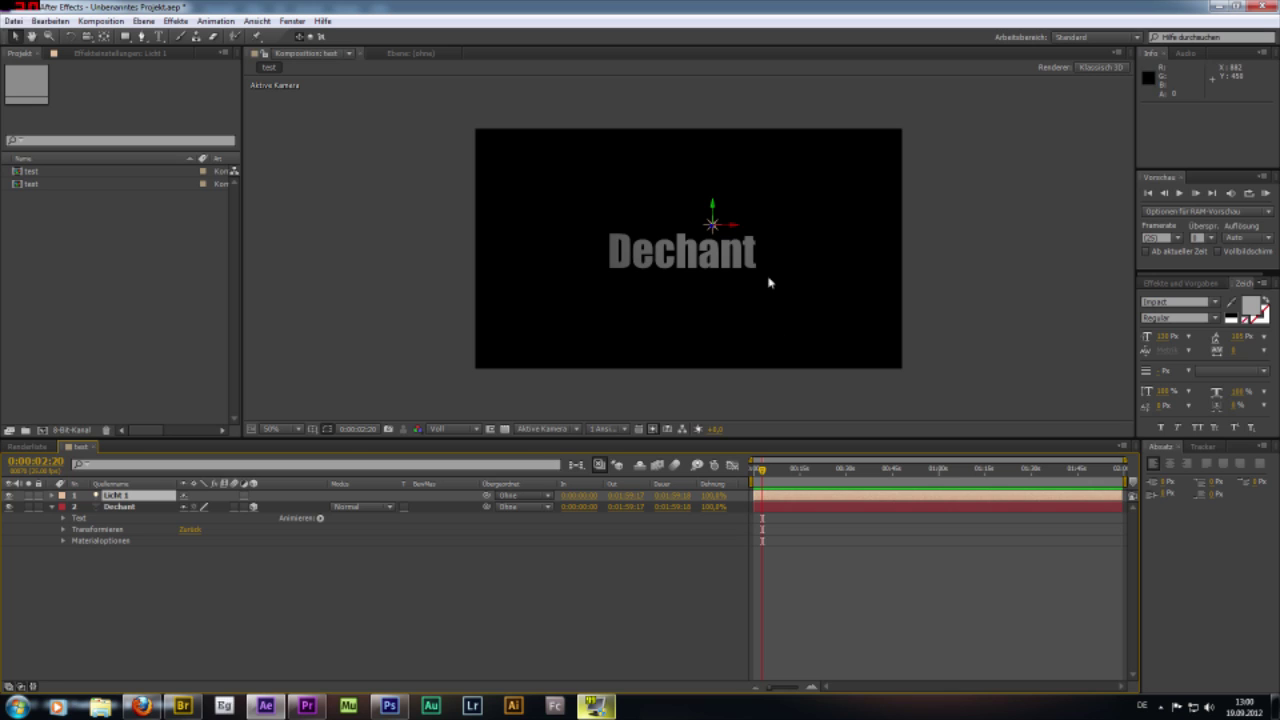
# Step: Drag Licht 1 along its X axis to sit right of the Dechant text
pyautogui.moveTo(725, 224)
pyautogui.mouseDown()
pyautogui.moveTo(826, 224)
pyautogui.moveTo(610, 224)
pyautogui.mouseUp()
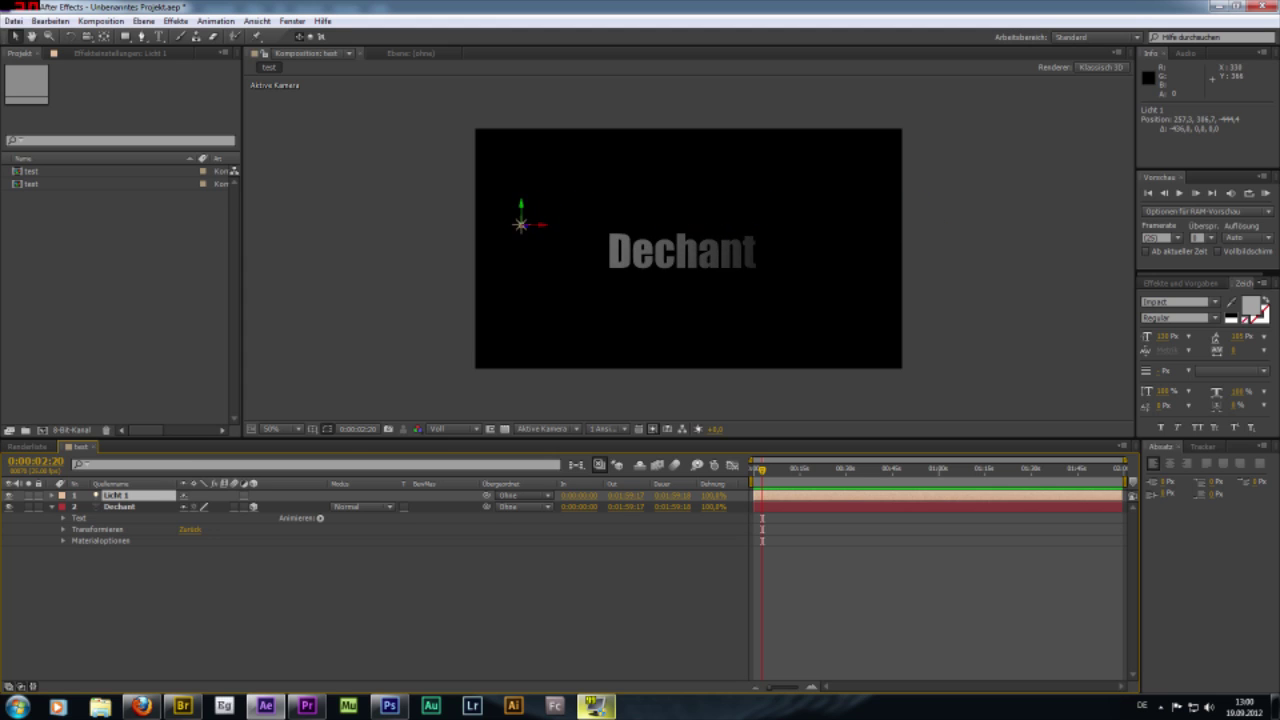
pyautogui.moveTo(610, 224); pyautogui.dragTo(853, 224)
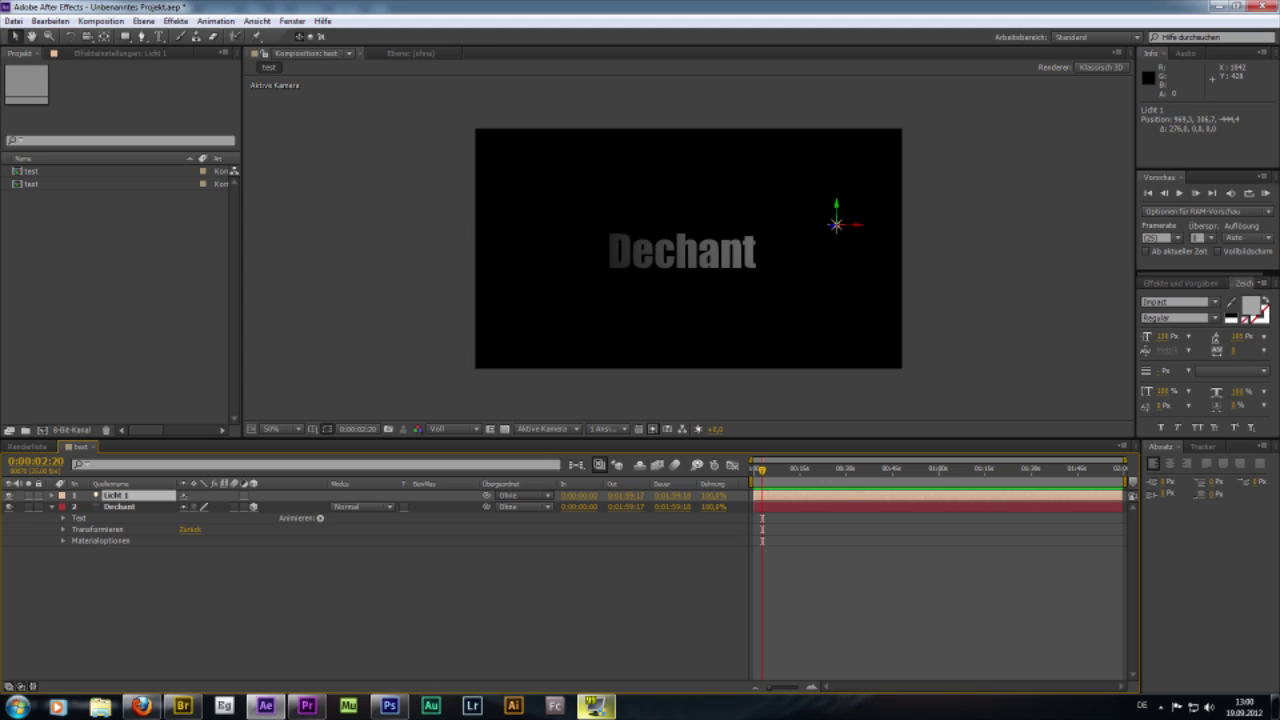
pyautogui.moveTo(853, 224); pyautogui.dragTo(835, 224)
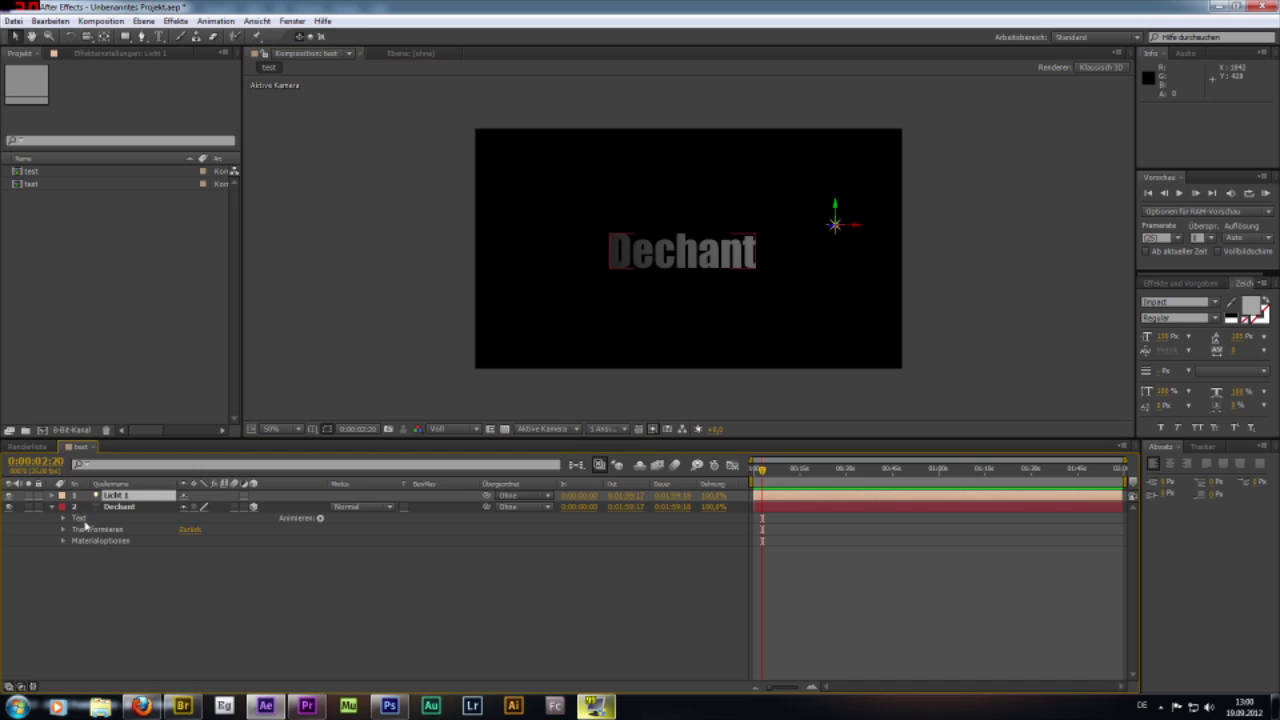
# Step: Set Licht 1's colour to deep red B10C0C and move it left above the text
pyautogui.click(51, 495)
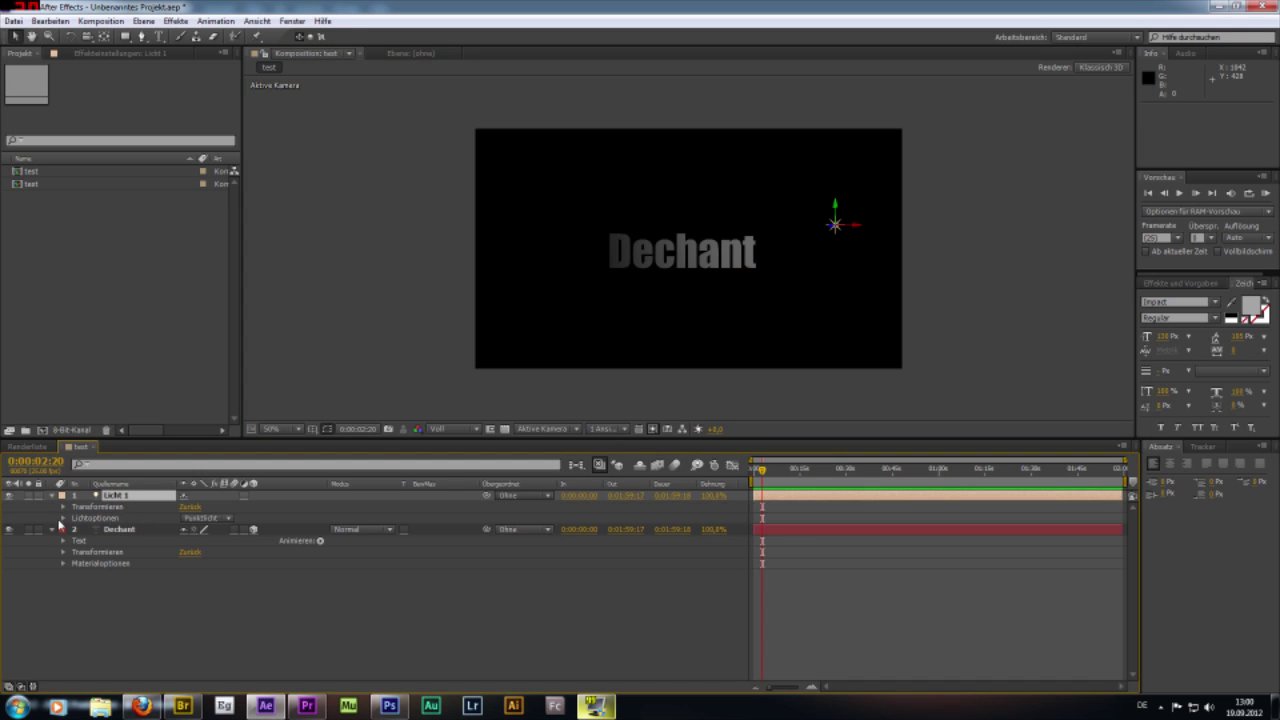
pyautogui.click(63, 518)
pyautogui.click(187, 541)
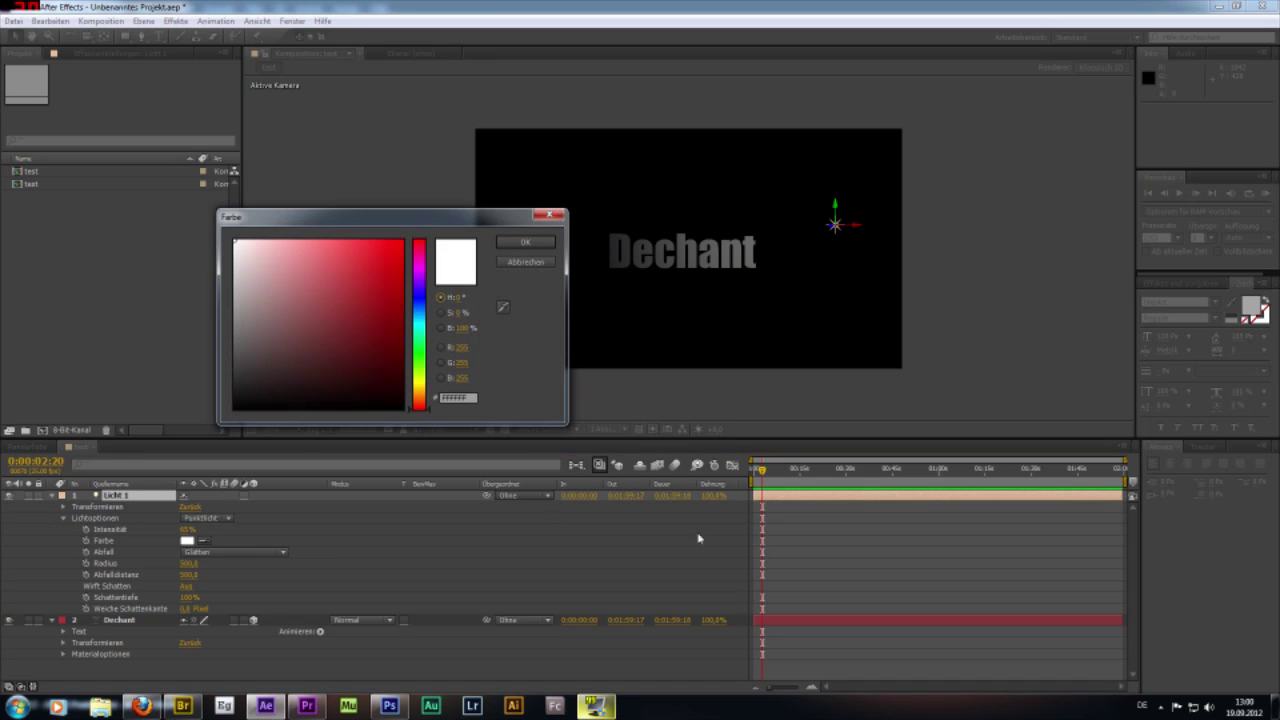
pyautogui.click(392, 291)
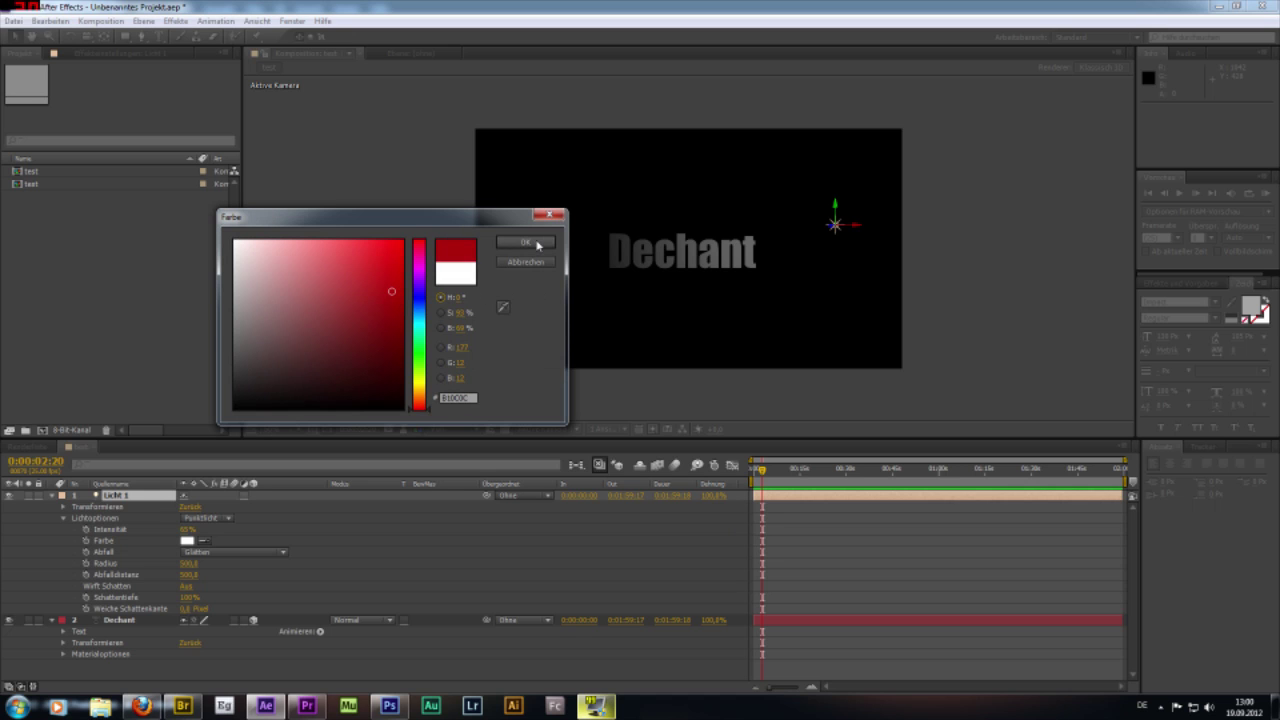
pyautogui.click(526, 242)
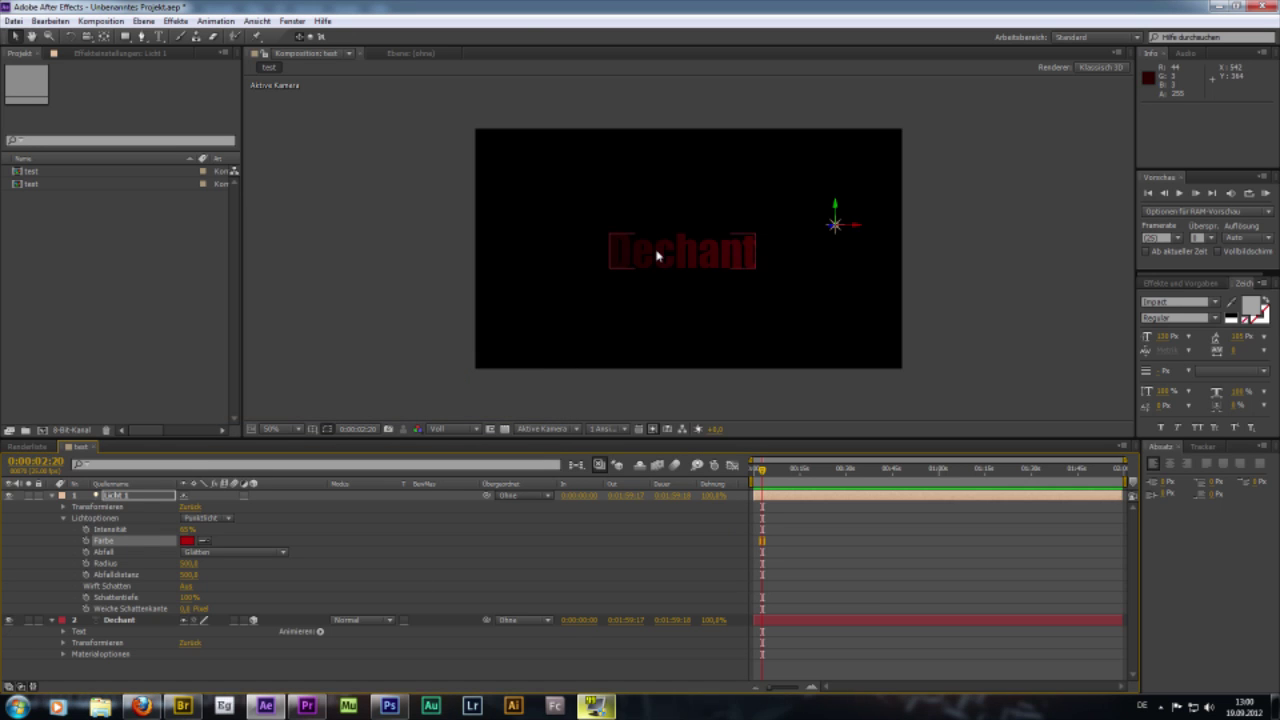
pyautogui.moveTo(835, 224); pyautogui.dragTo(689, 224)
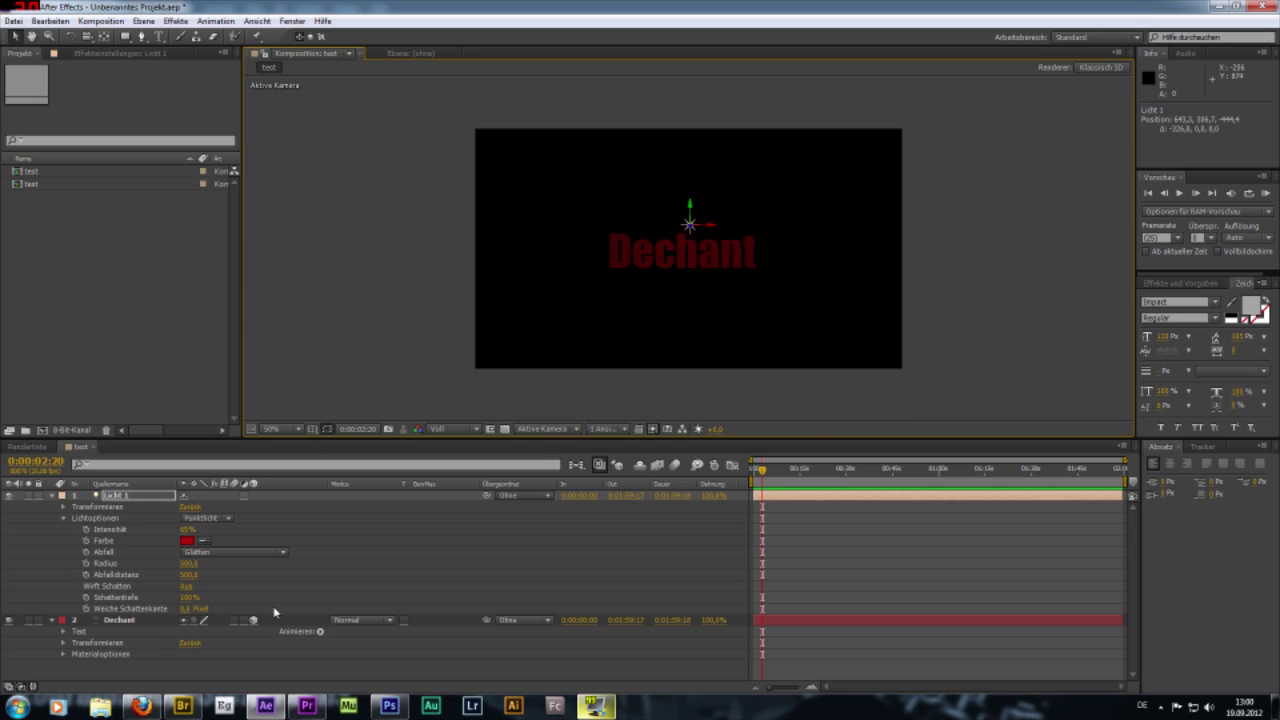
# Step: Collapse the light, reveal Dechant's Transform properties, and toggle its 3D switch off and on
pyautogui.click(51, 497)
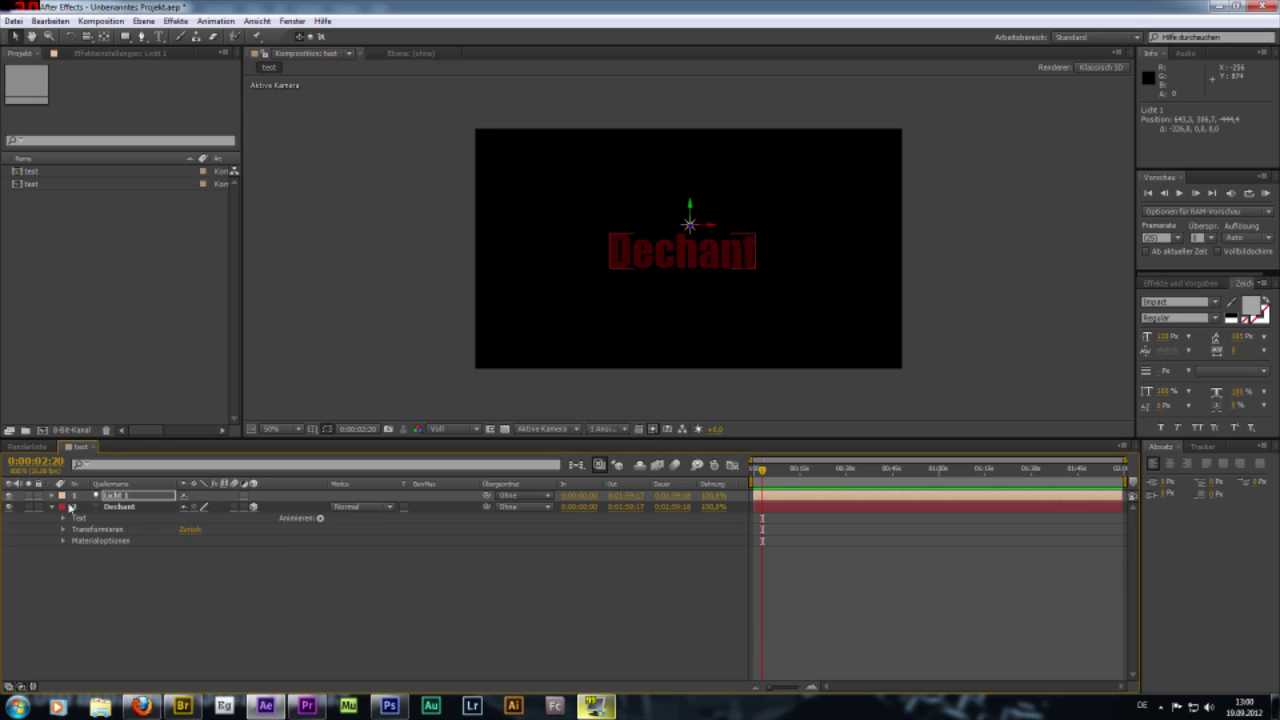
pyautogui.click(70, 564)
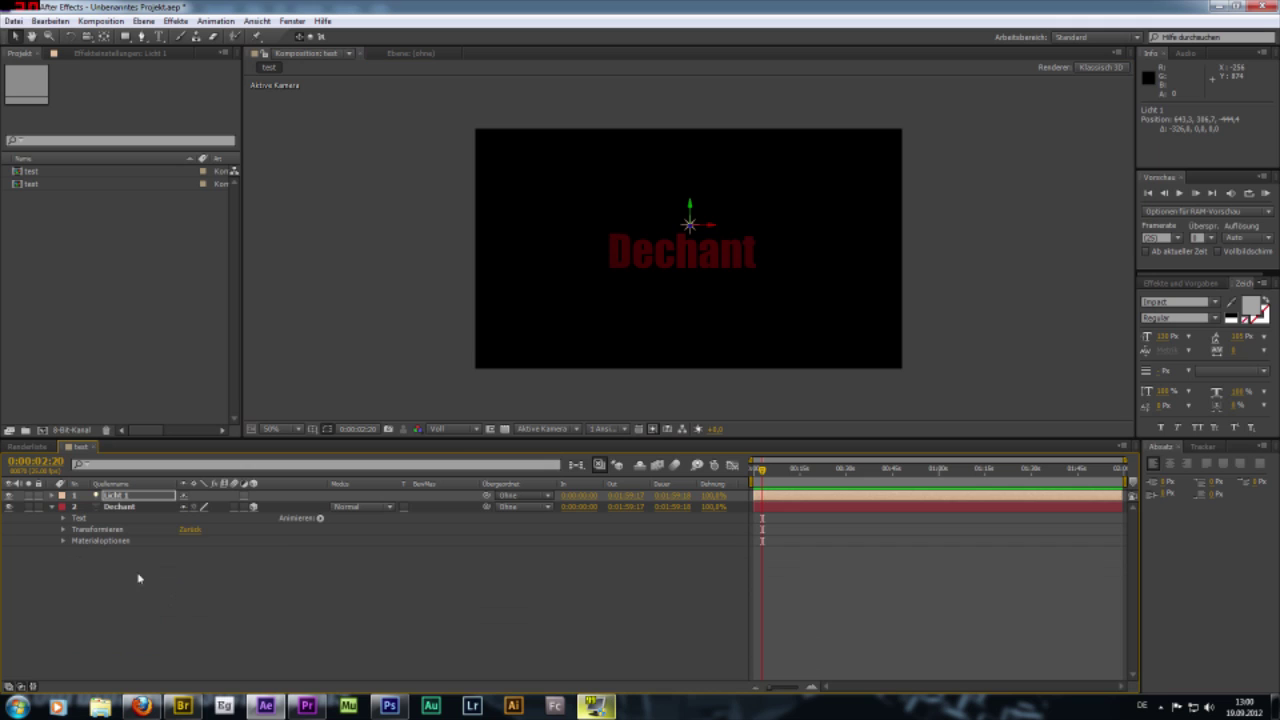
pyautogui.click(63, 531)
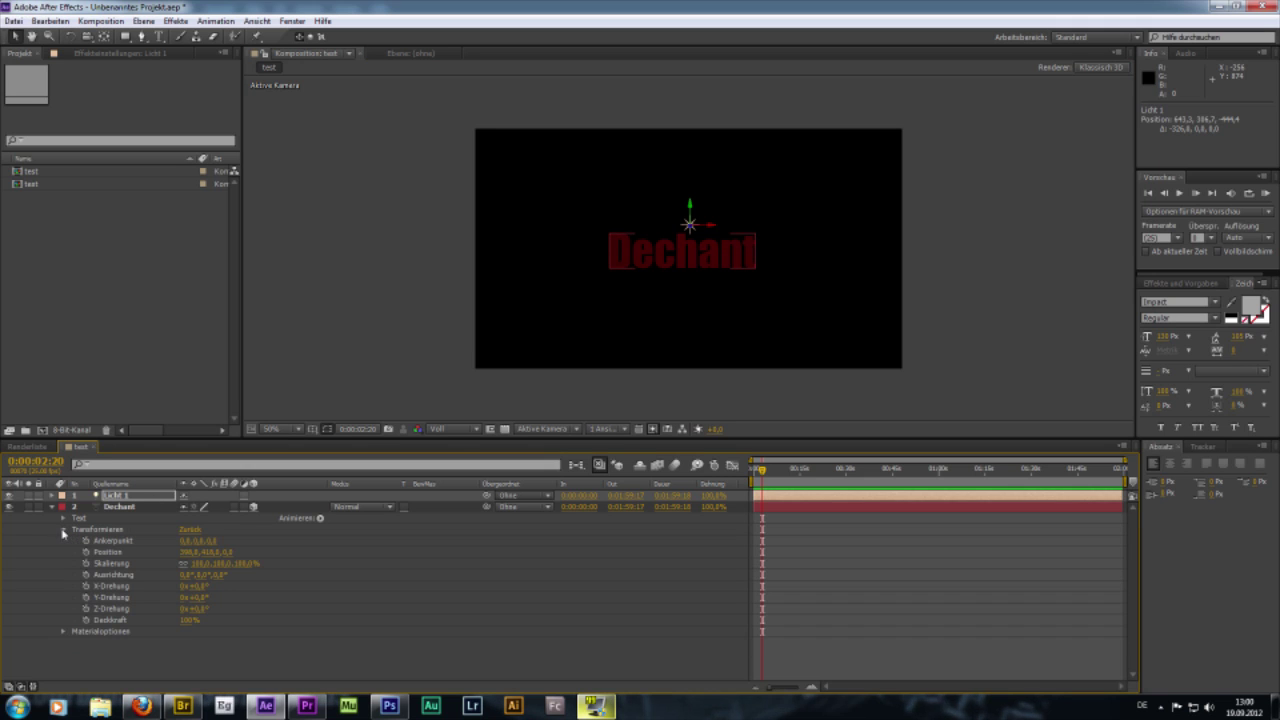
pyautogui.click(253, 507)
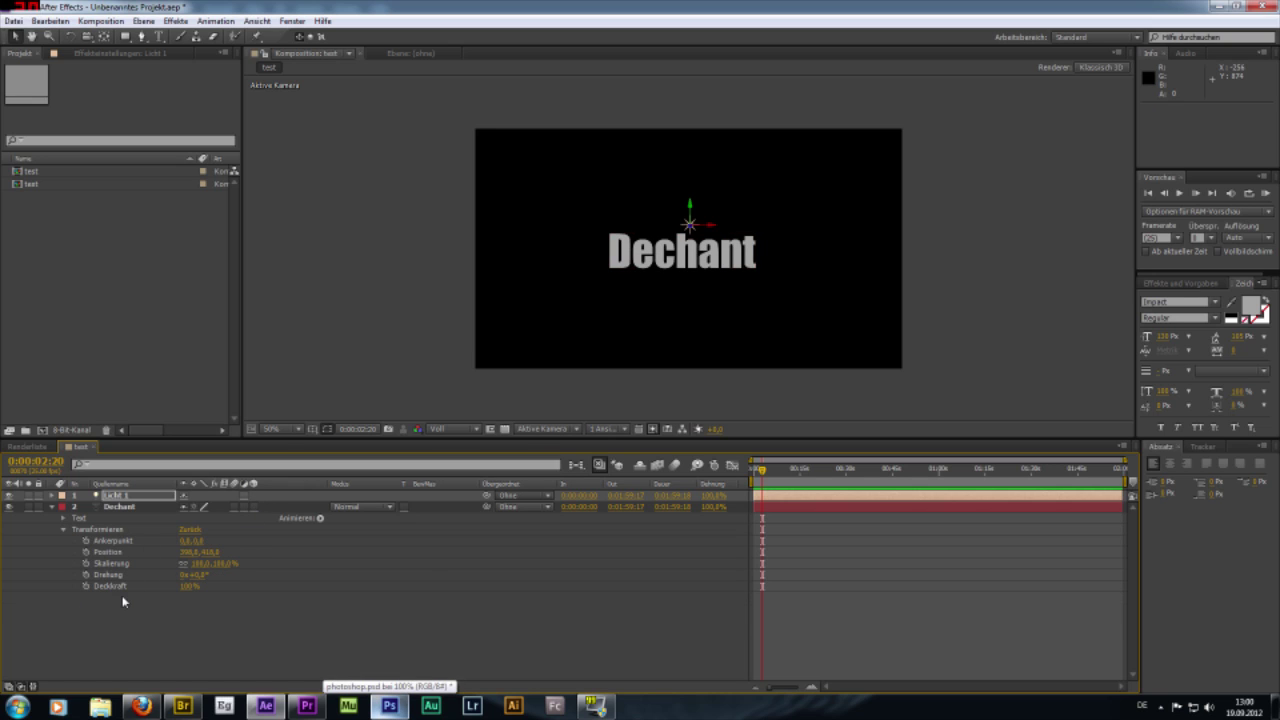
pyautogui.click(253, 507)
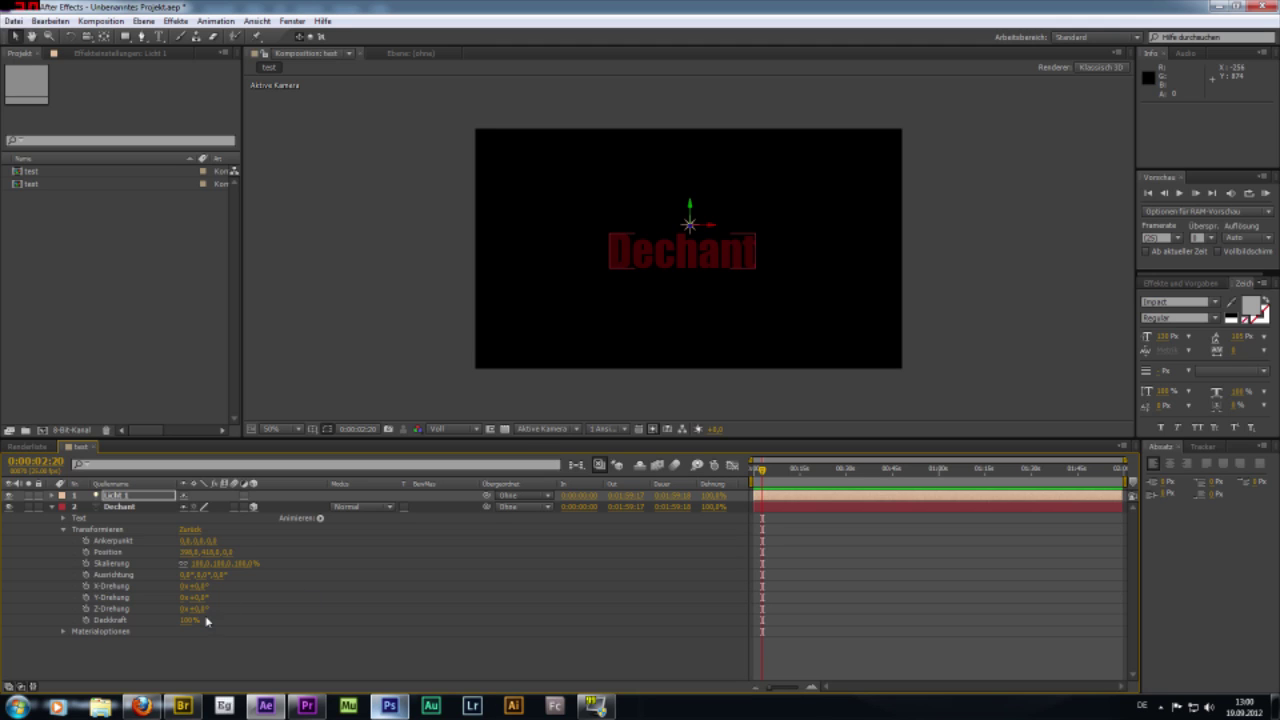
# Step: Rotate Dechant to -21.8° around Z and leave its Y rotation near +1°
pyautogui.moveTo(194, 608); pyautogui.dragTo(175, 608)
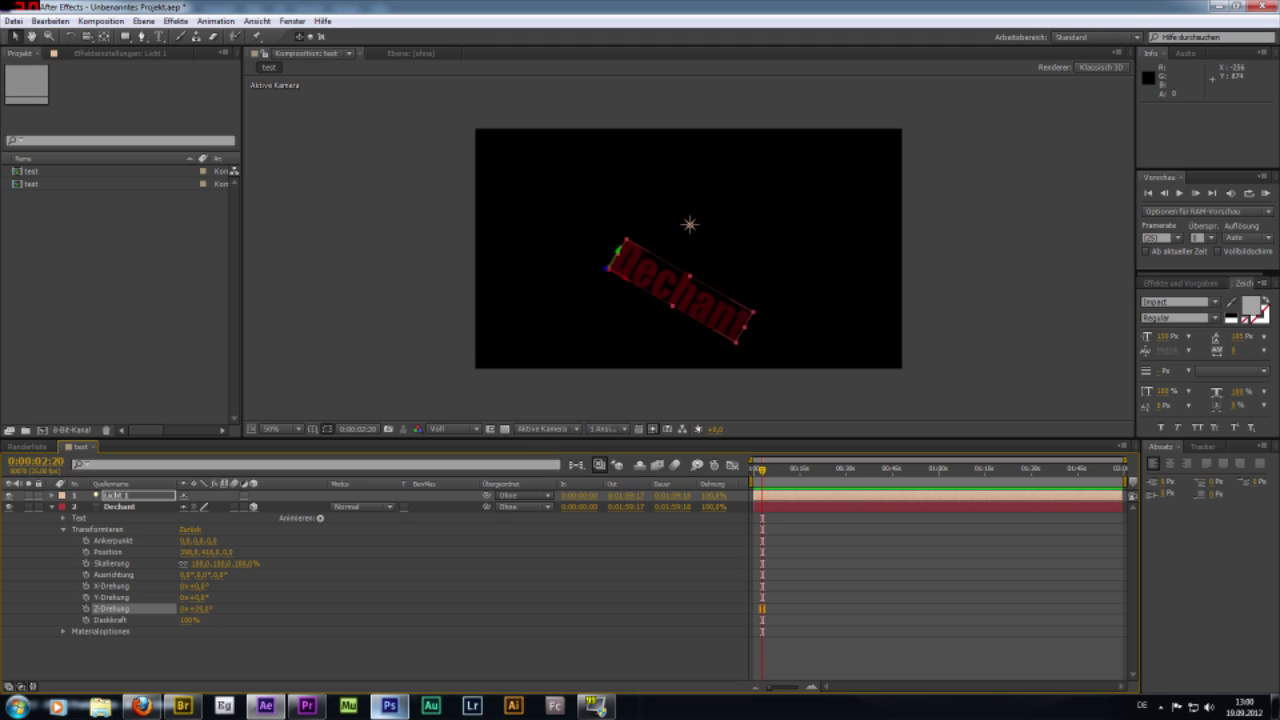
pyautogui.moveTo(195, 597); pyautogui.dragTo(215, 597)
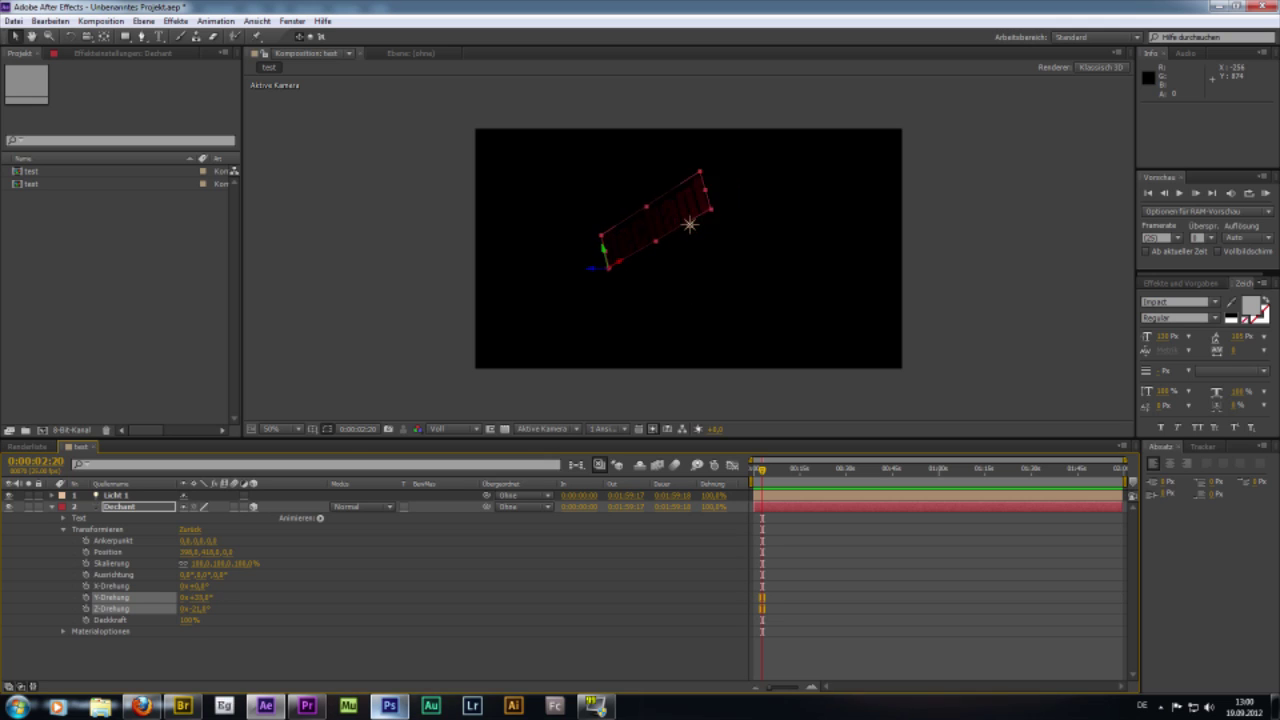
pyautogui.moveTo(195, 597)
pyautogui.mouseDown()
pyautogui.moveTo(175, 597)
pyautogui.moveTo(215, 597)
pyautogui.mouseUp()
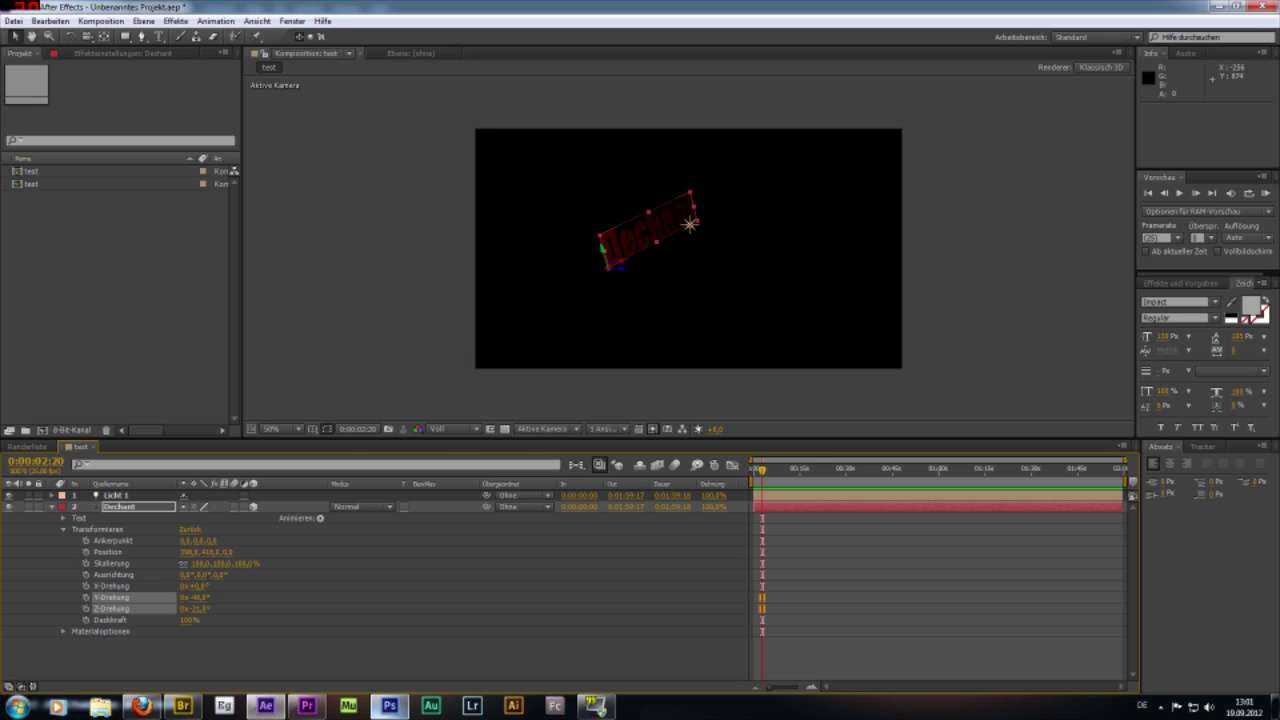
pyautogui.moveTo(195, 597); pyautogui.dragTo(215, 597)
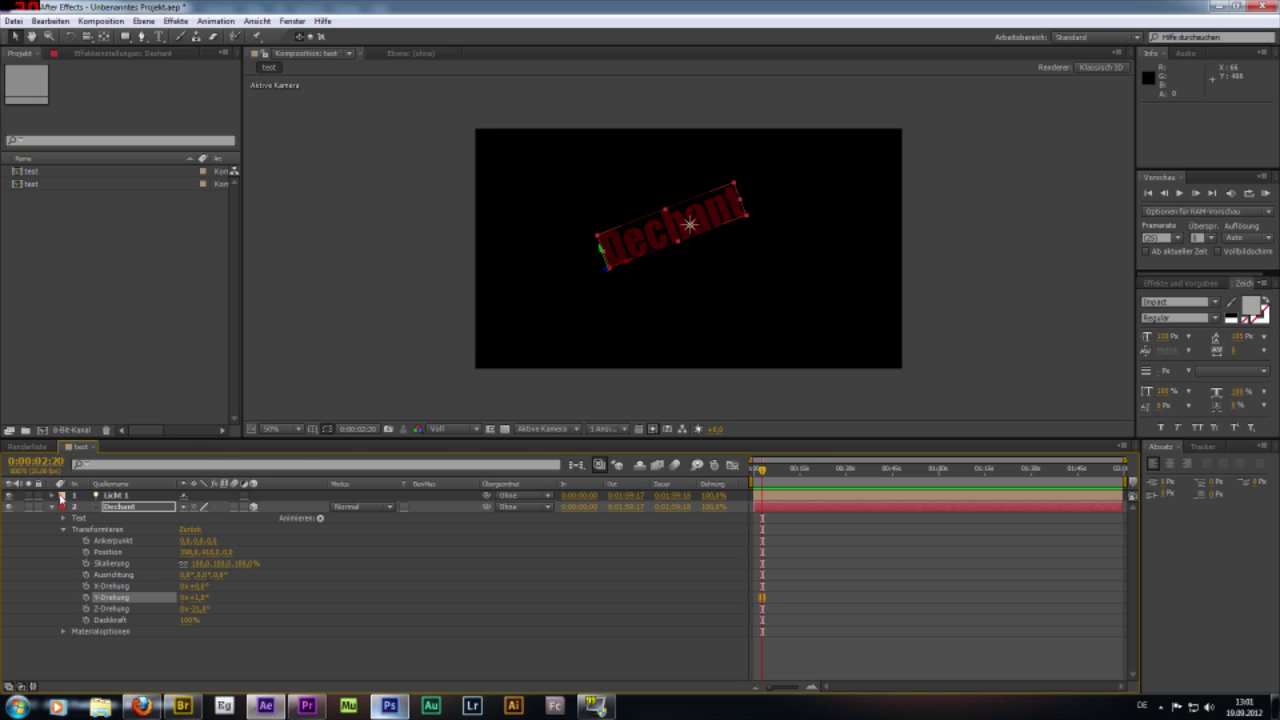
# Step: Raise Licht 1's Intensität so the Dechant text glows red
pyautogui.click(52, 495)
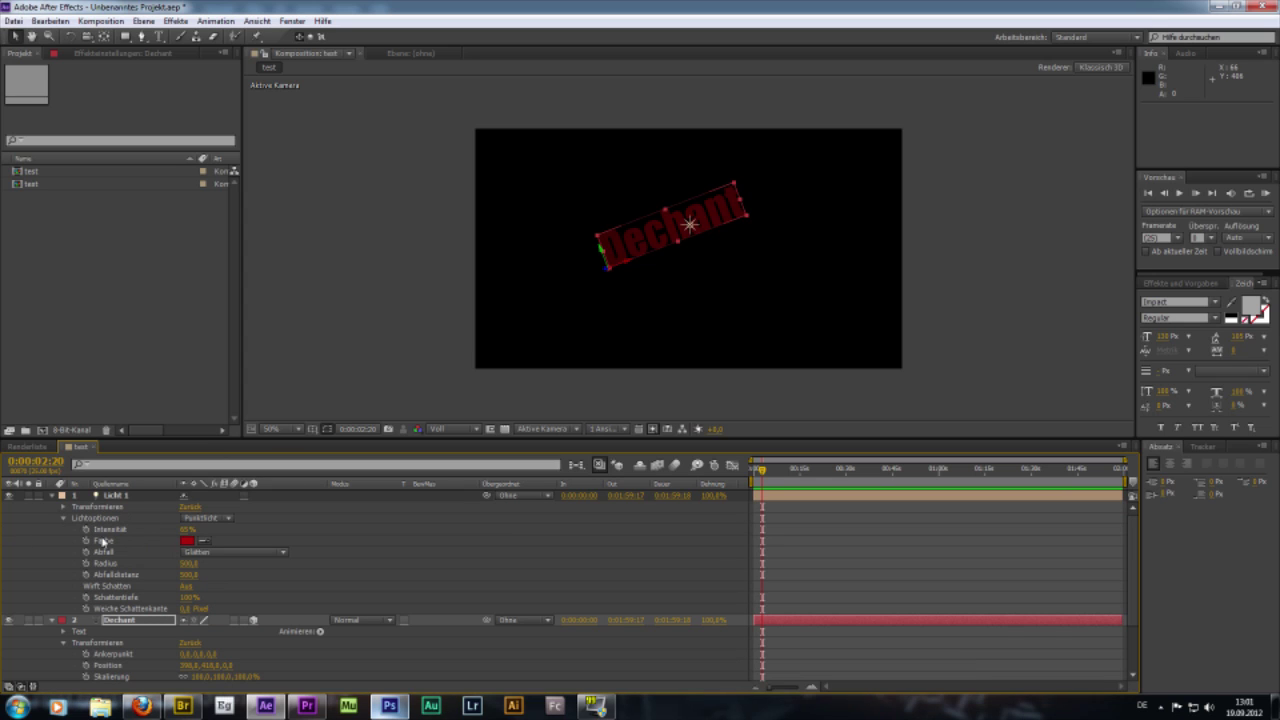
pyautogui.moveTo(188, 529); pyautogui.dragTo(255, 529)
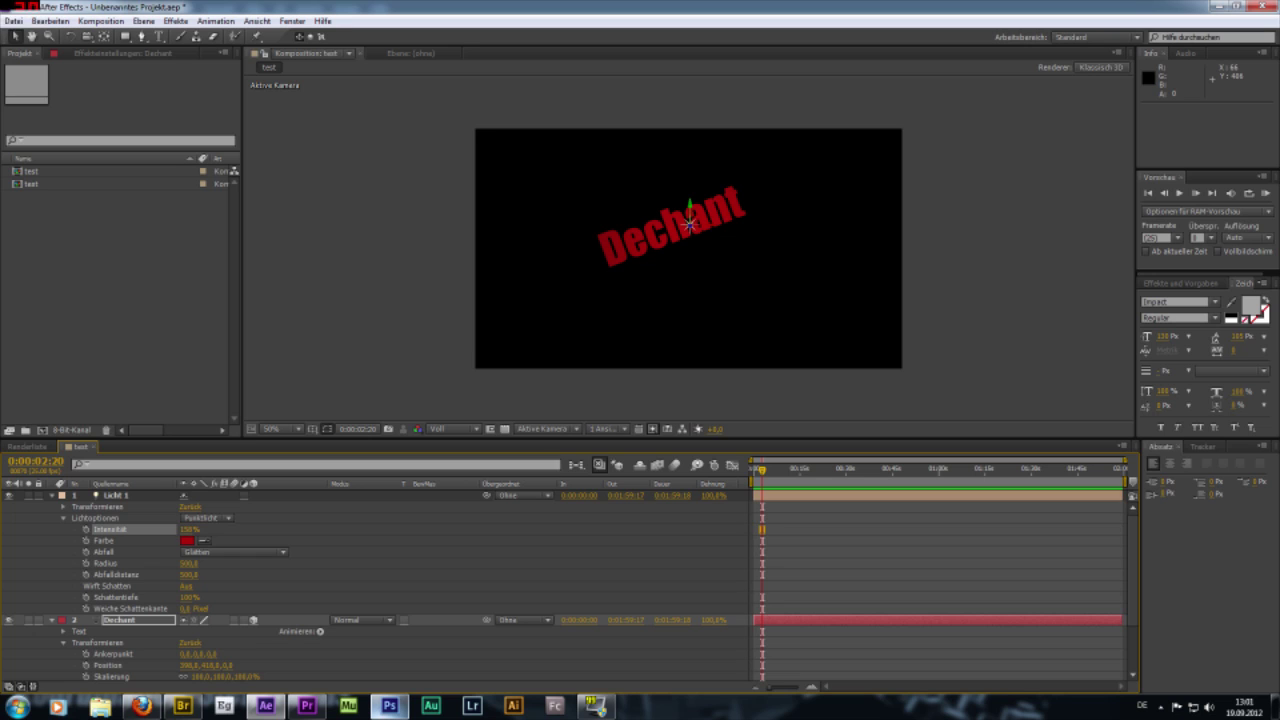
pyautogui.hotkey('shift', 'Tab')
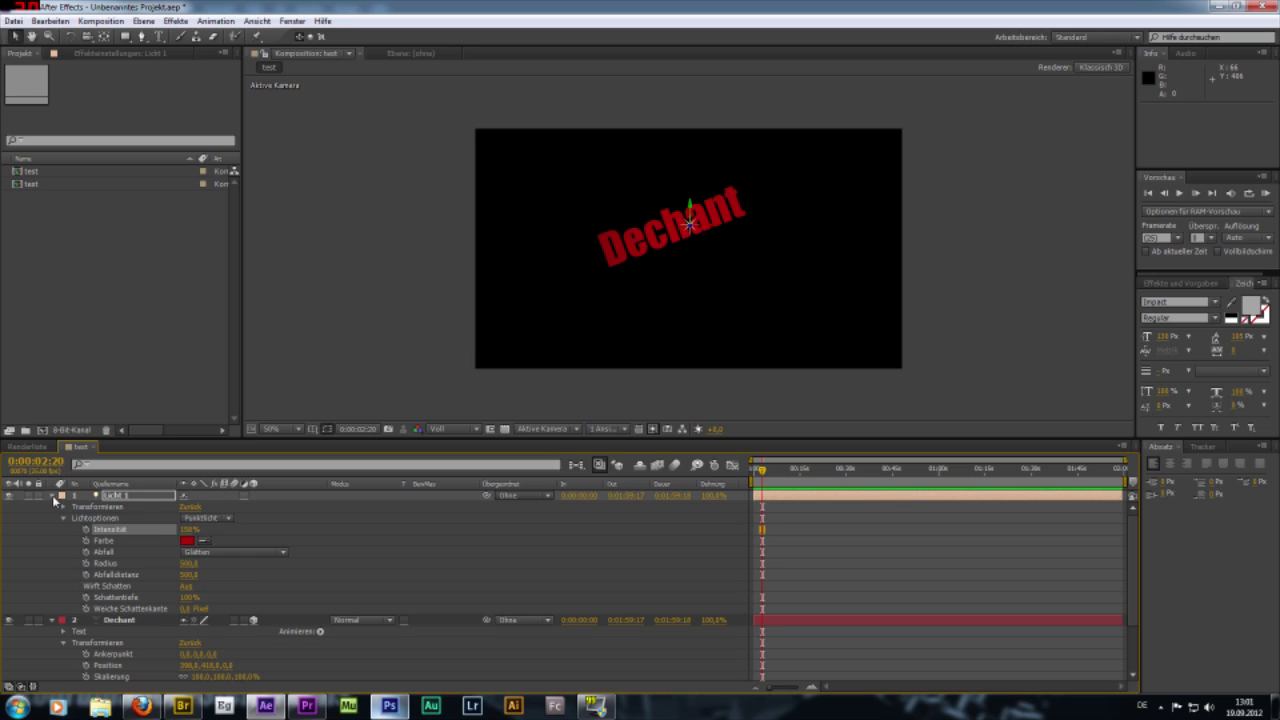
# Step: Turn Dechant to about -20° around Y and collapse its properties
pyautogui.click(52, 497)
pyautogui.moveTo(194, 597)
pyautogui.mouseDown()
pyautogui.moveTo(150, 597)
pyautogui.moveTo(254, 591)
pyautogui.mouseUp()
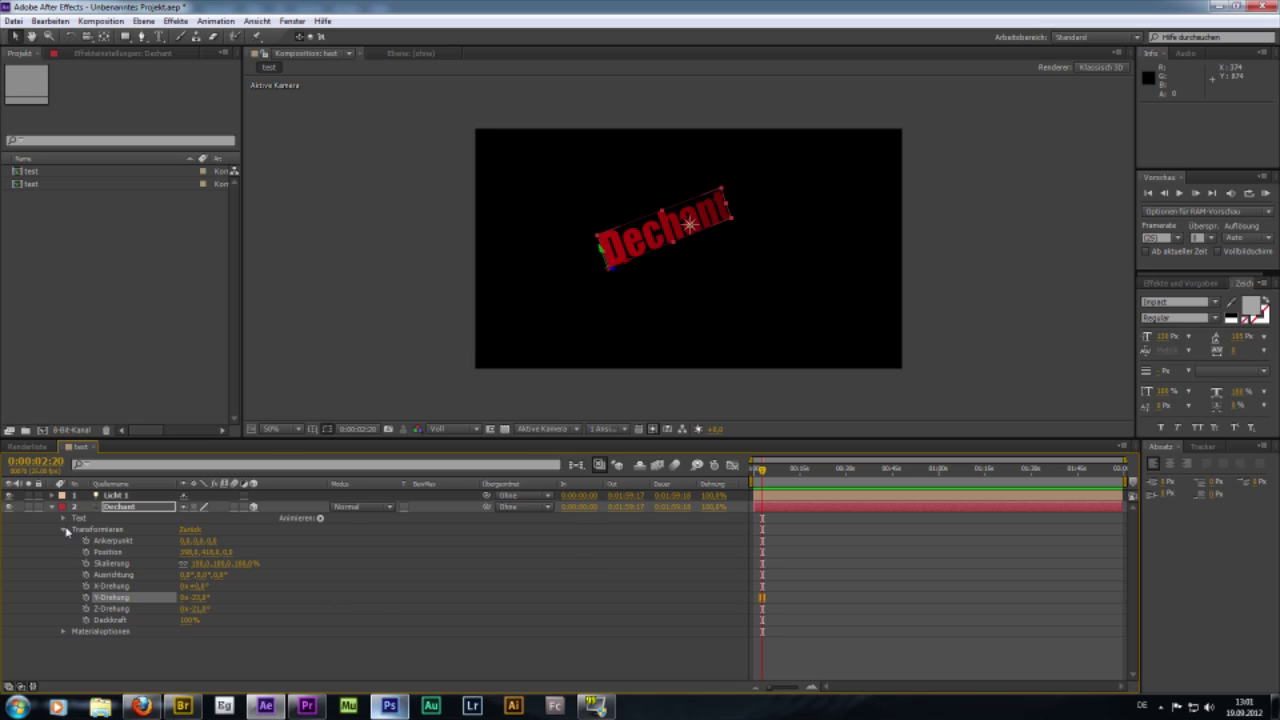
pyautogui.click(52, 509)
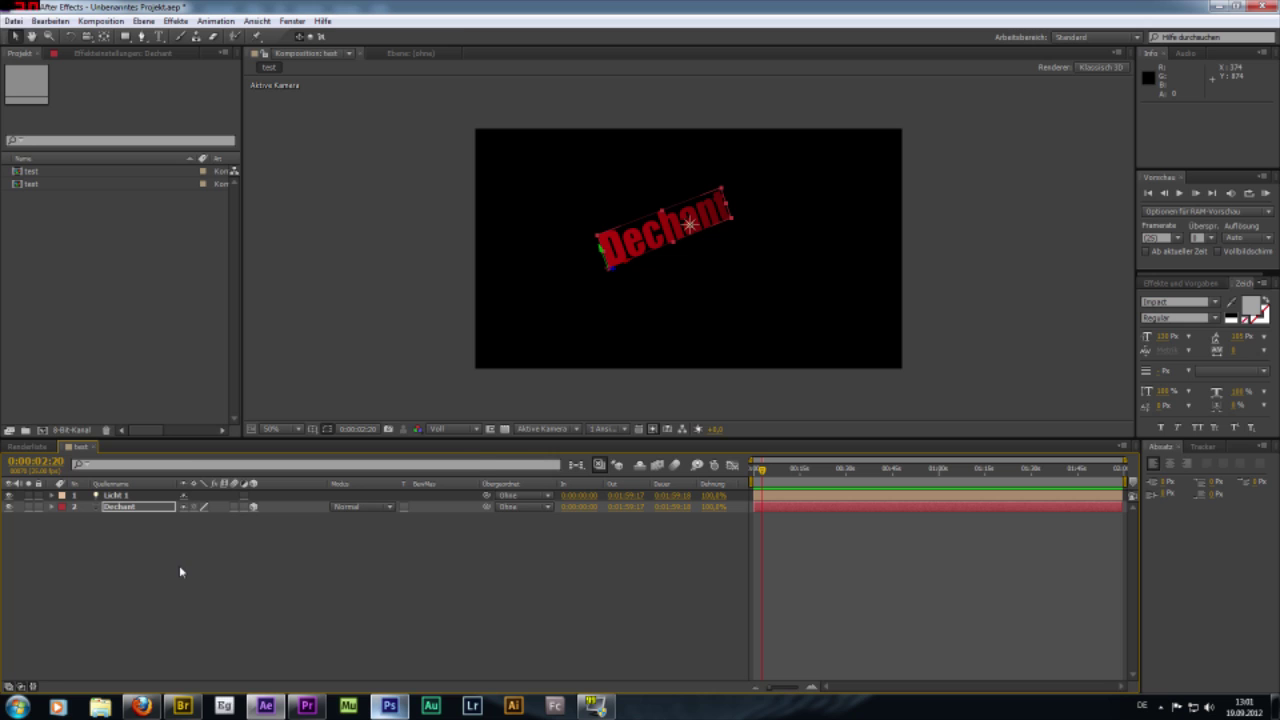
# Step: Create Kamera 1 through Neu > Kamera with the 35 mm Vorgabe preset
pyautogui.rightClick(181, 571)
pyautogui.rightClick(91, 624)
pyautogui.rightClick(564, 594)
pyautogui.rightClick(181, 592)
pyautogui.moveTo(268, 450)
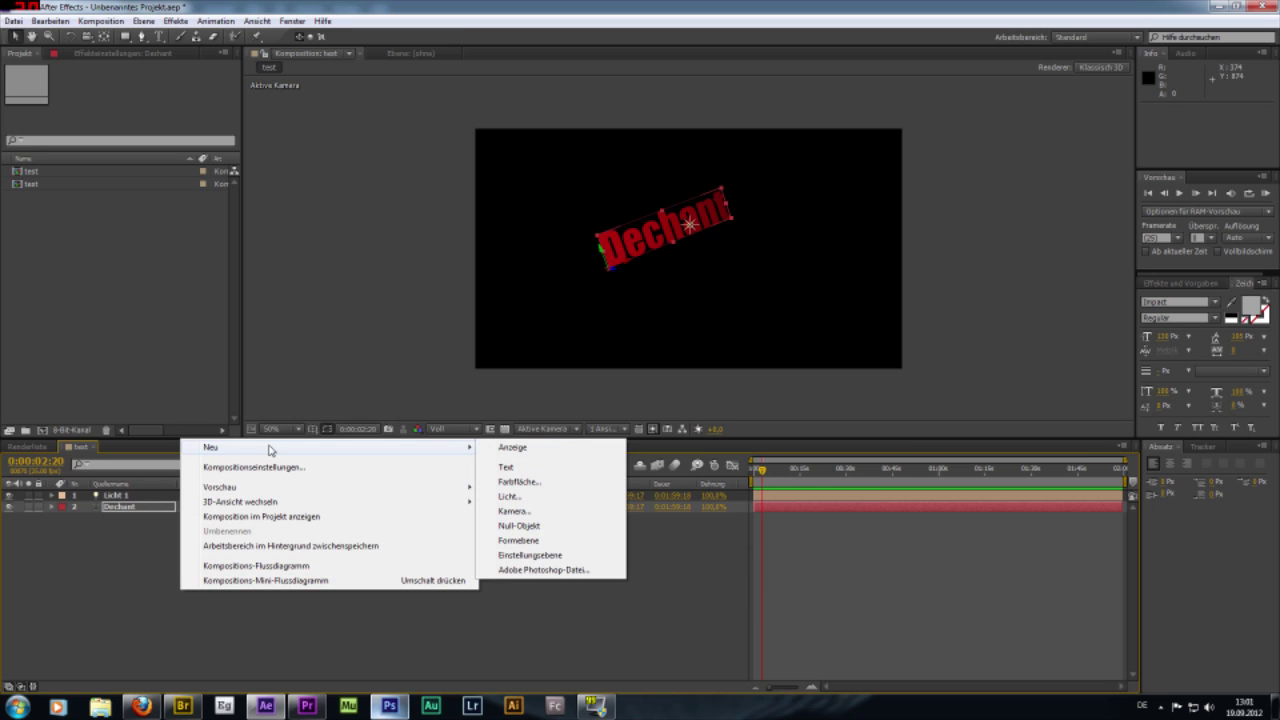
pyautogui.click(524, 516)
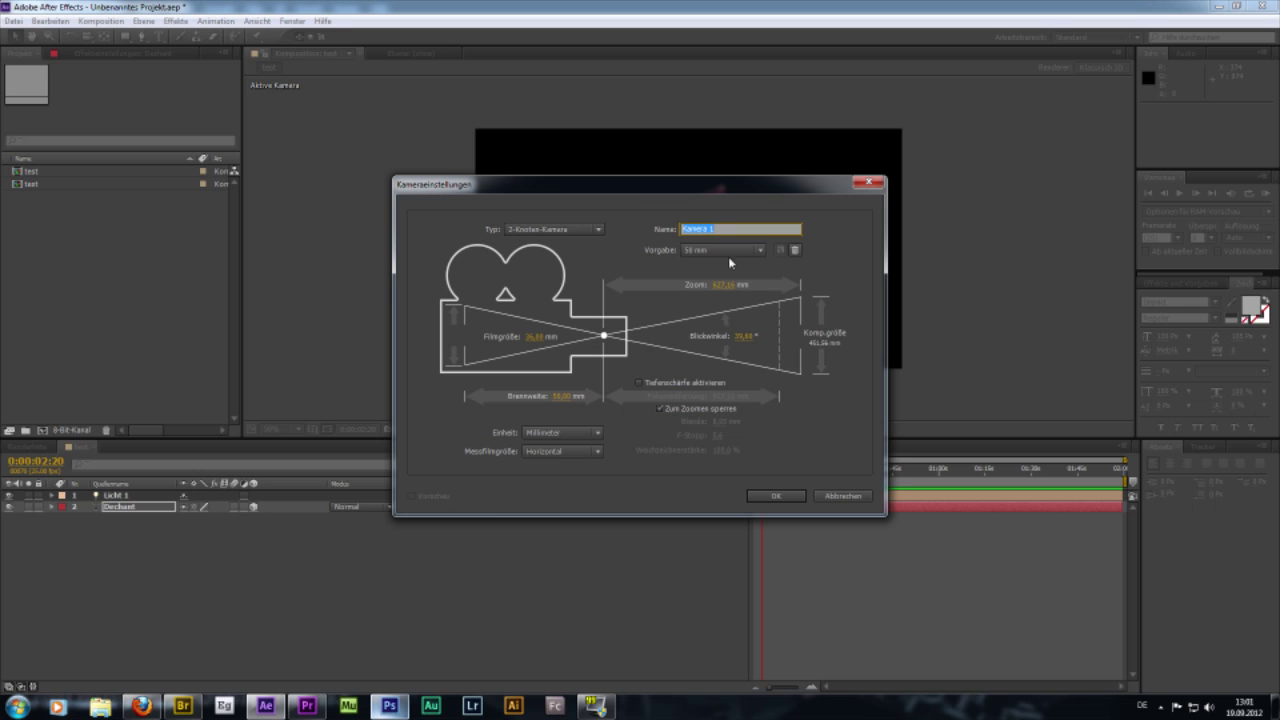
pyautogui.click(759, 249)
pyautogui.click(730, 344)
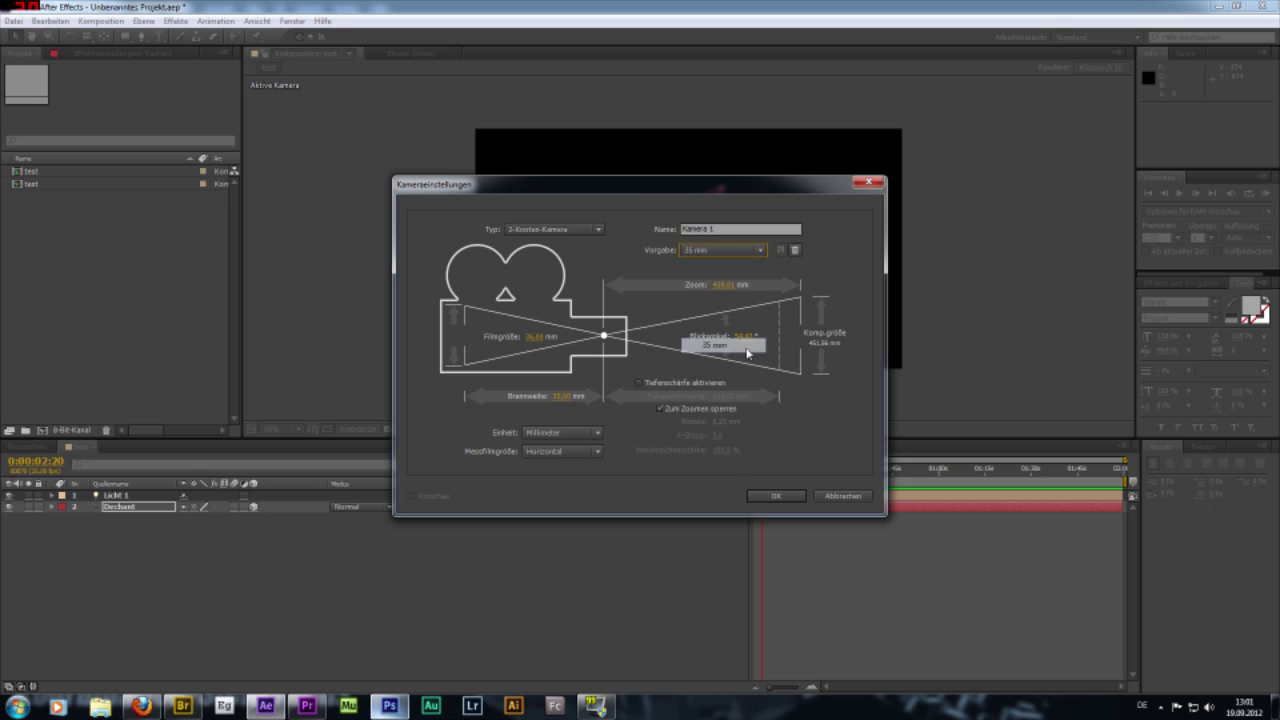
pyautogui.click(776, 496)
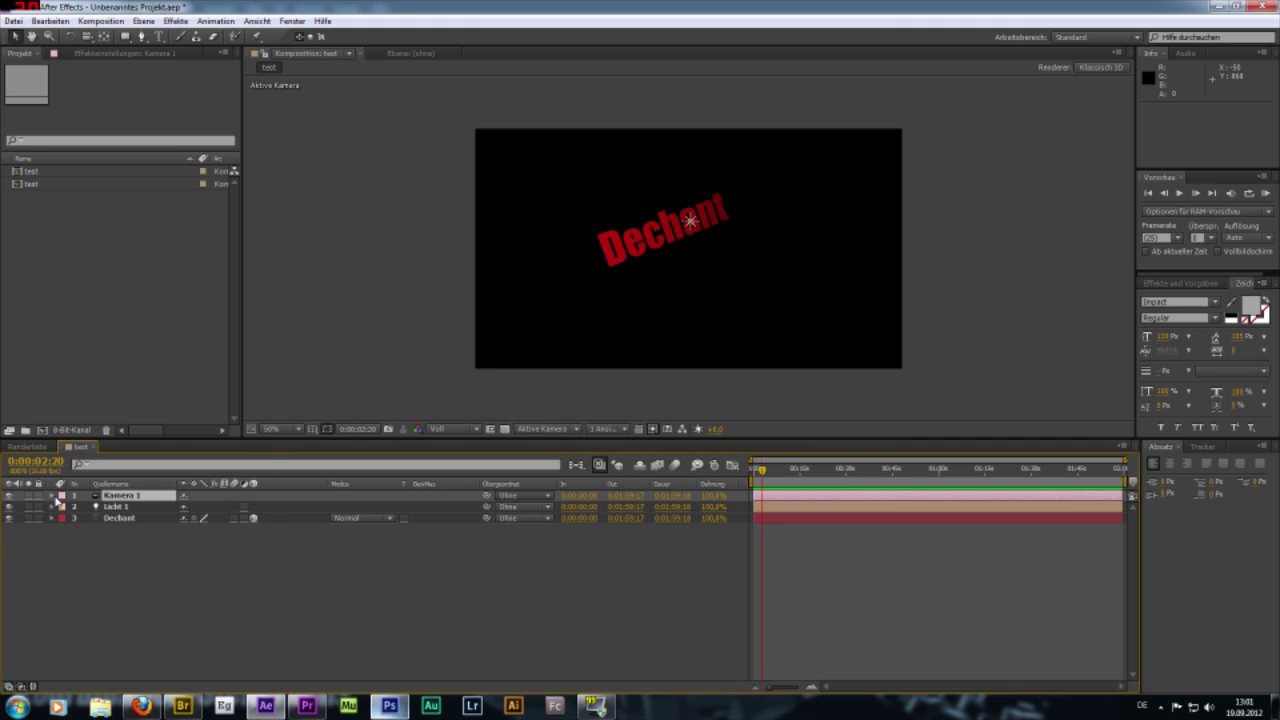
# Step: Set starting Position and Ausrichtung keyframes for Kamera 1 at 0:00
pyautogui.click(51, 496)
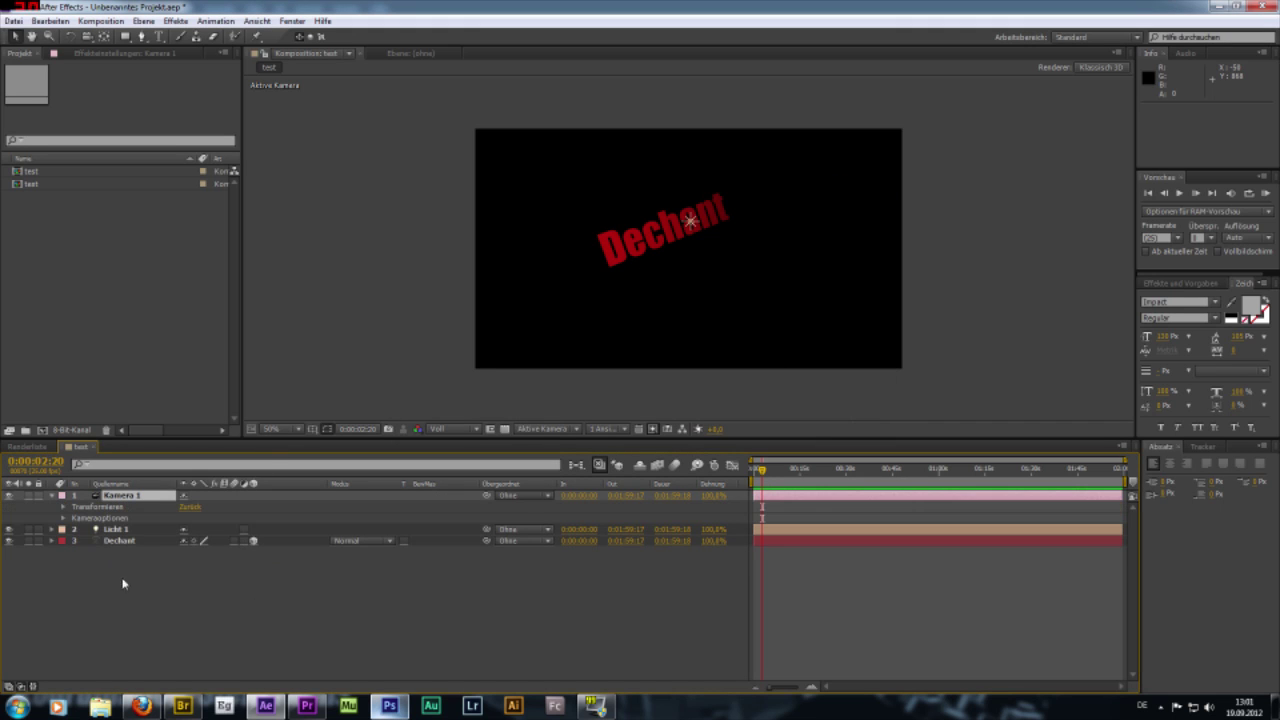
pyautogui.click(63, 507)
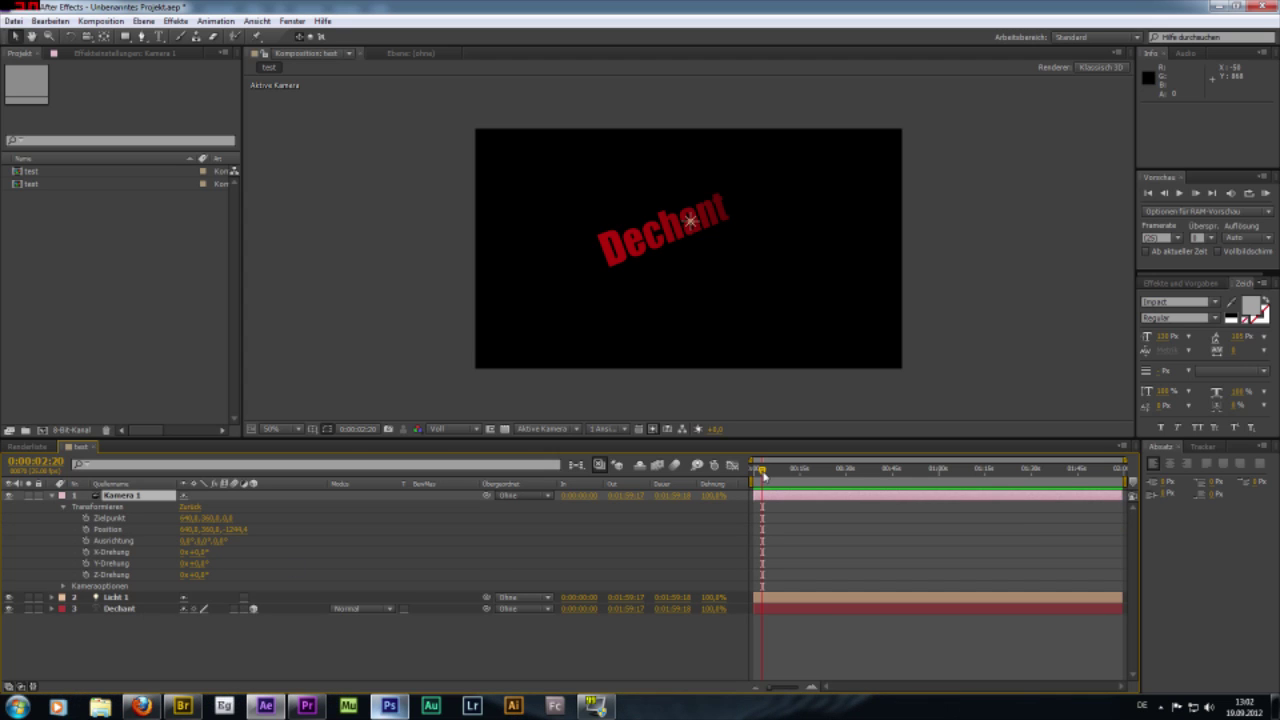
pyautogui.moveTo(762, 469); pyautogui.dragTo(745, 482)
pyautogui.click(86, 529)
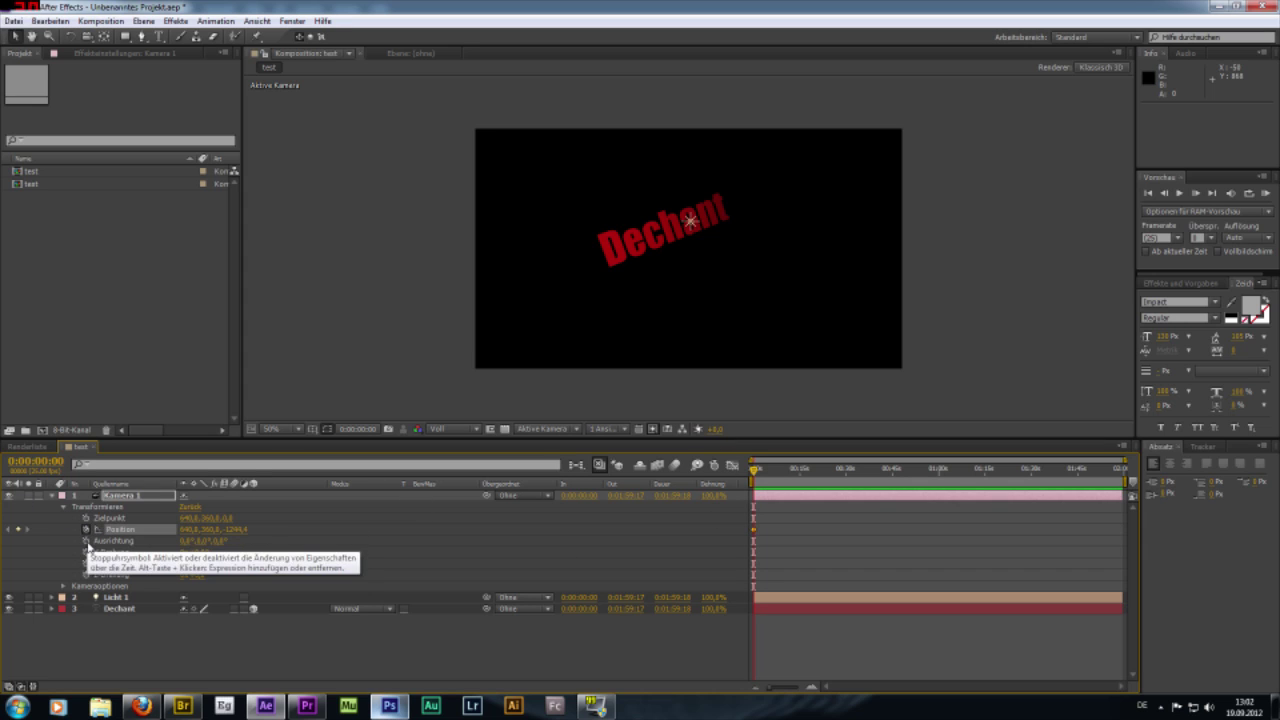
pyautogui.click(86, 540)
# Step: At 0:00:08:05, roll the camera 20° on Z and move its Position closer
pyautogui.click(767, 470)
pyautogui.moveTo(767, 470); pyautogui.dragTo(779, 469)
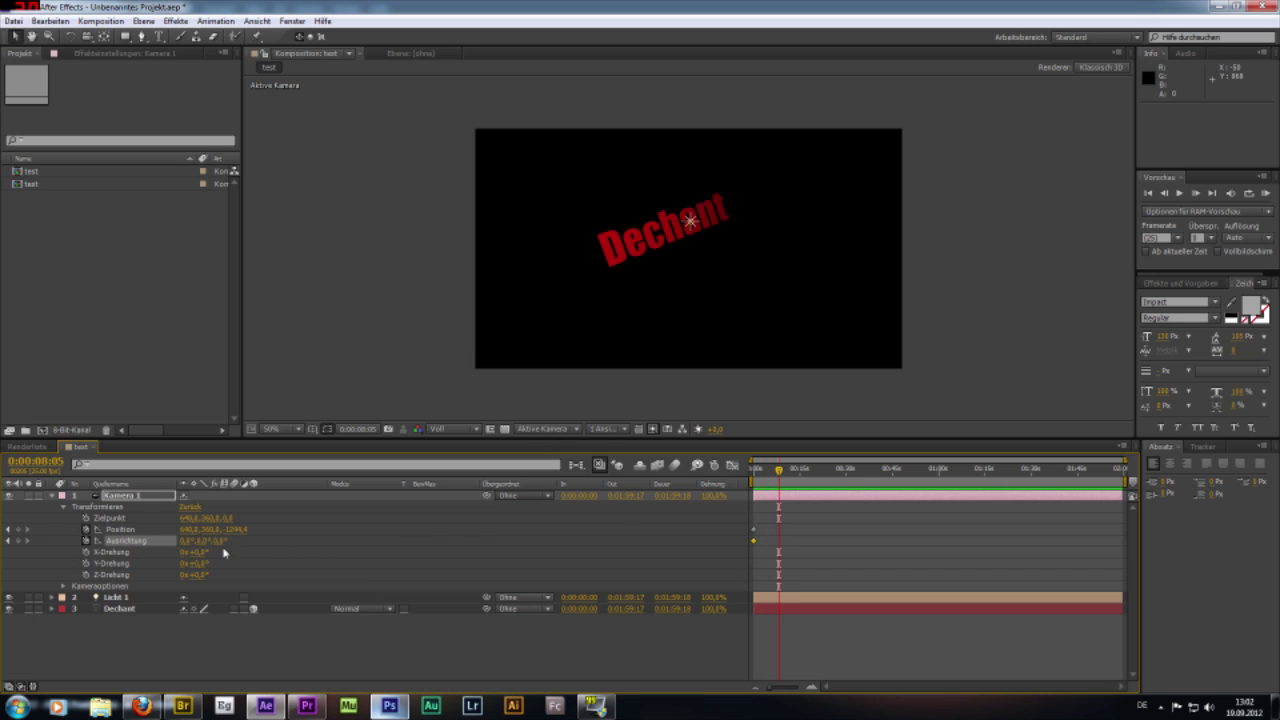
pyautogui.moveTo(220, 540); pyautogui.dragTo(282, 526)
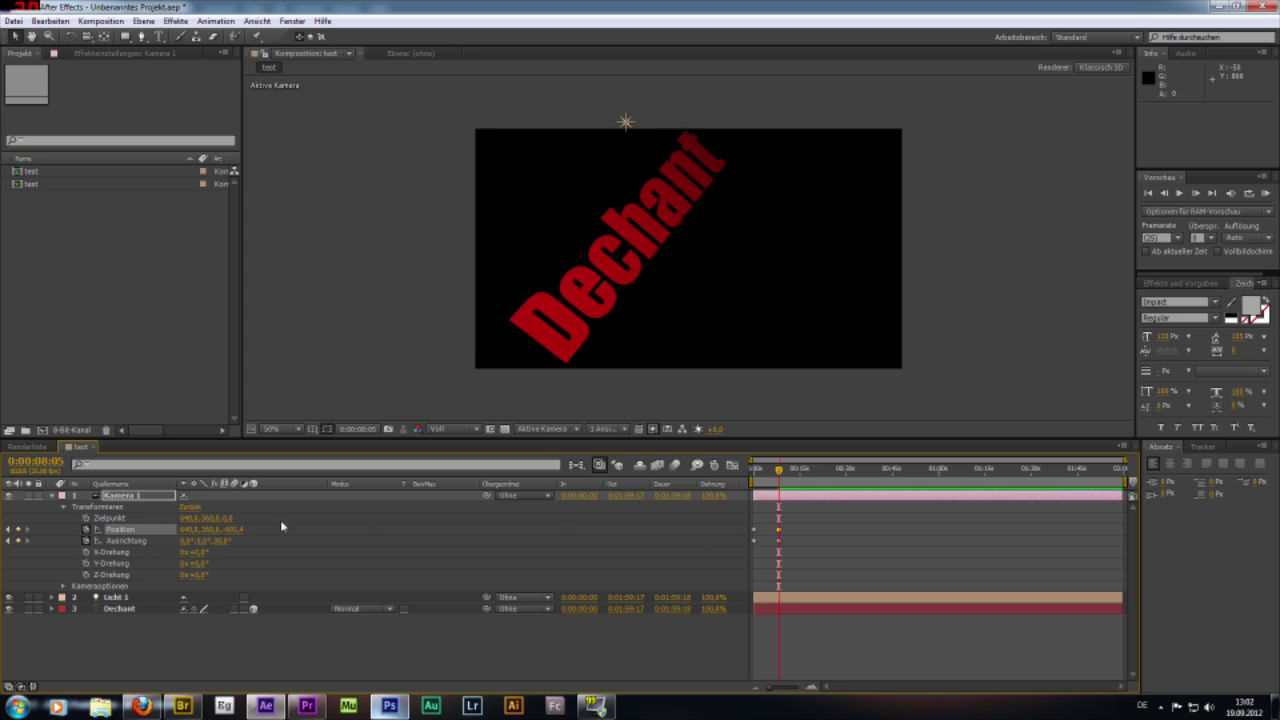
pyautogui.moveTo(200, 529); pyautogui.dragTo(268, 529)
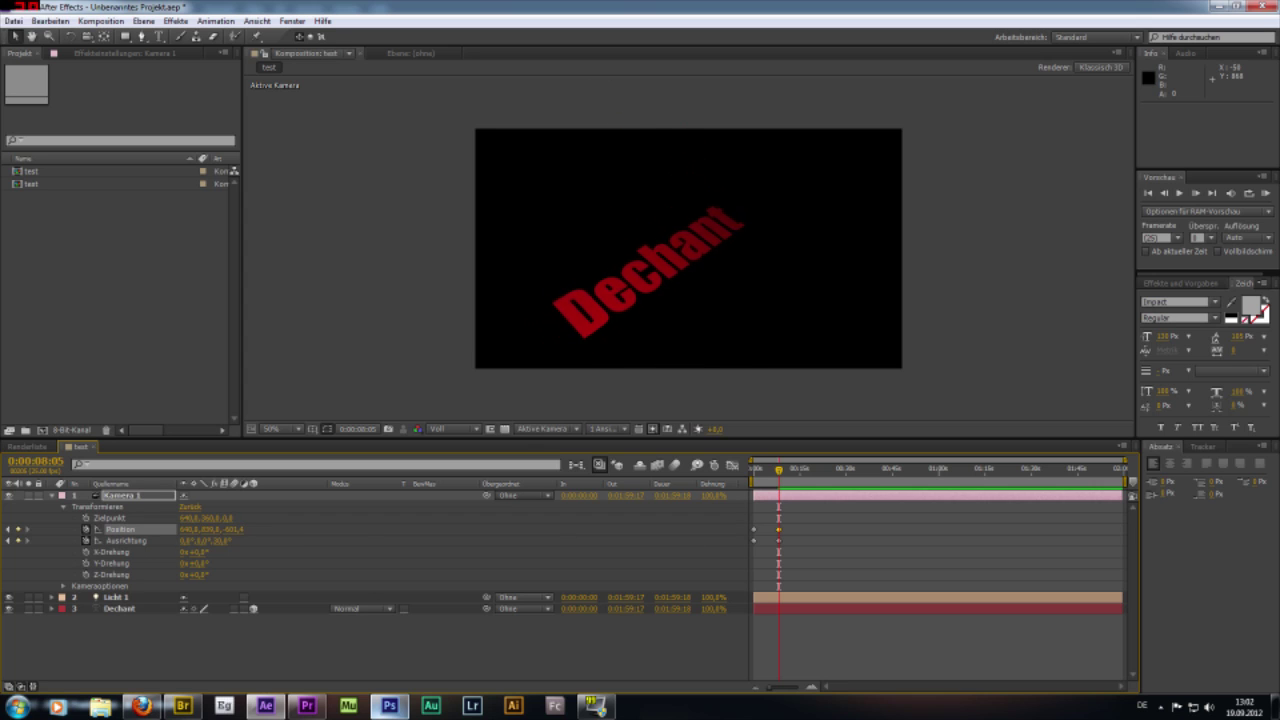
pyautogui.click(1148, 193)
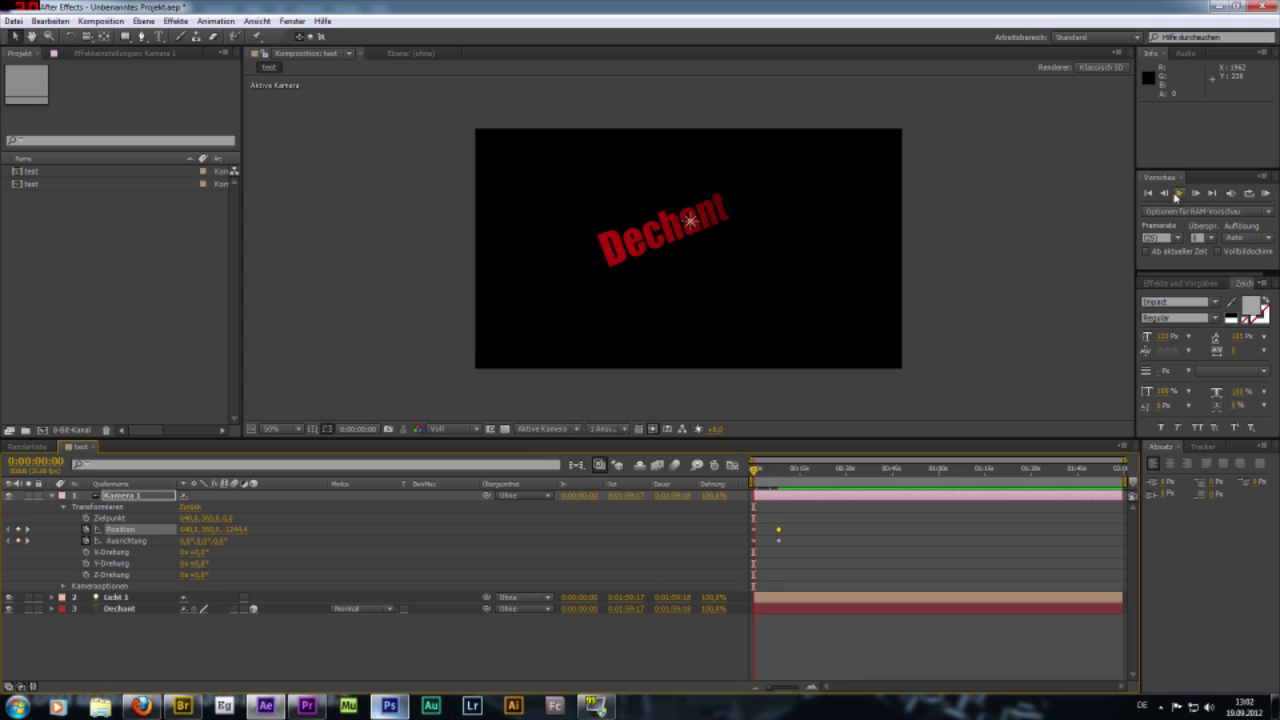
pyautogui.click(1179, 194)
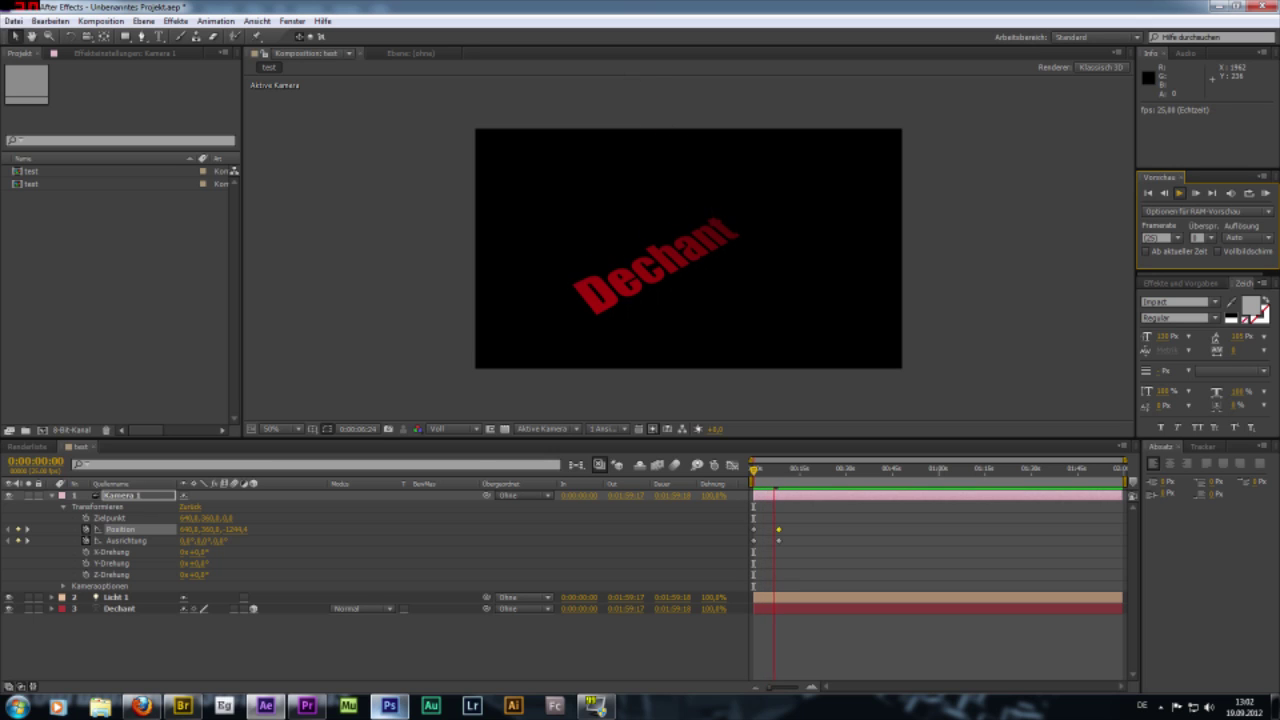
pyautogui.click(781, 470)
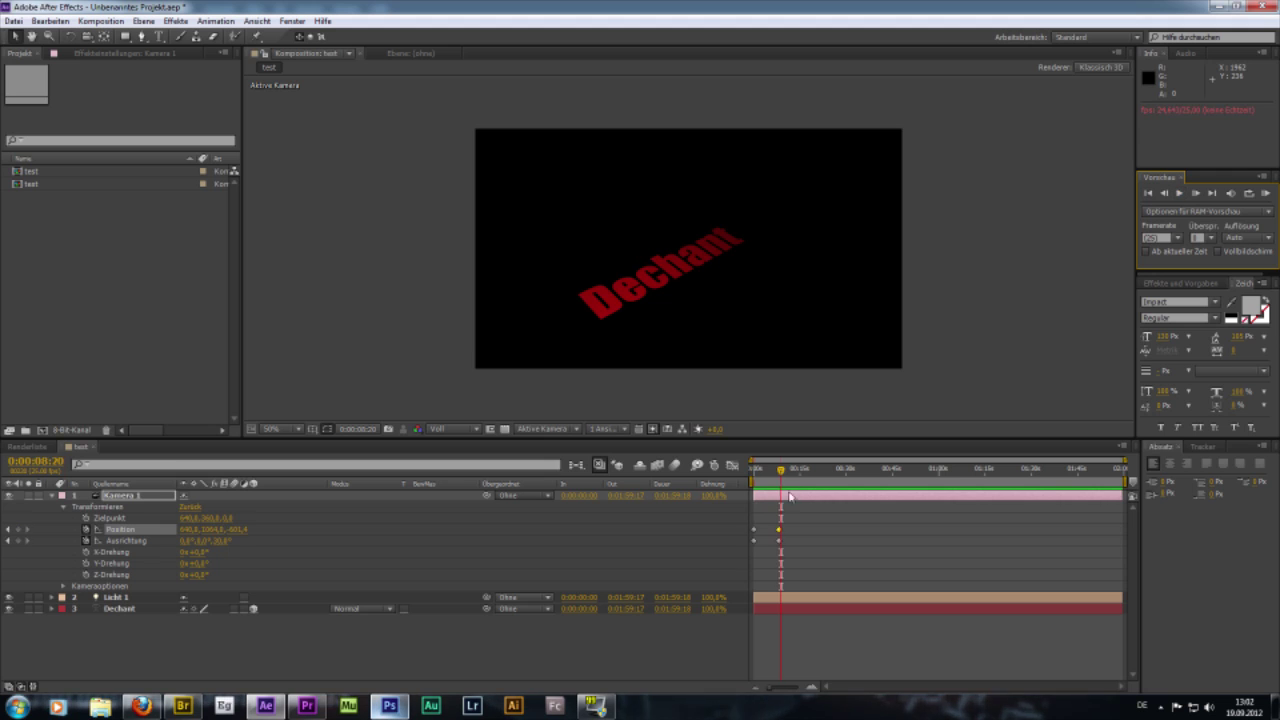
pyautogui.moveTo(781, 477)
pyautogui.mouseDown()
pyautogui.moveTo(771, 493)
pyautogui.moveTo(71, 588)
pyautogui.mouseUp()
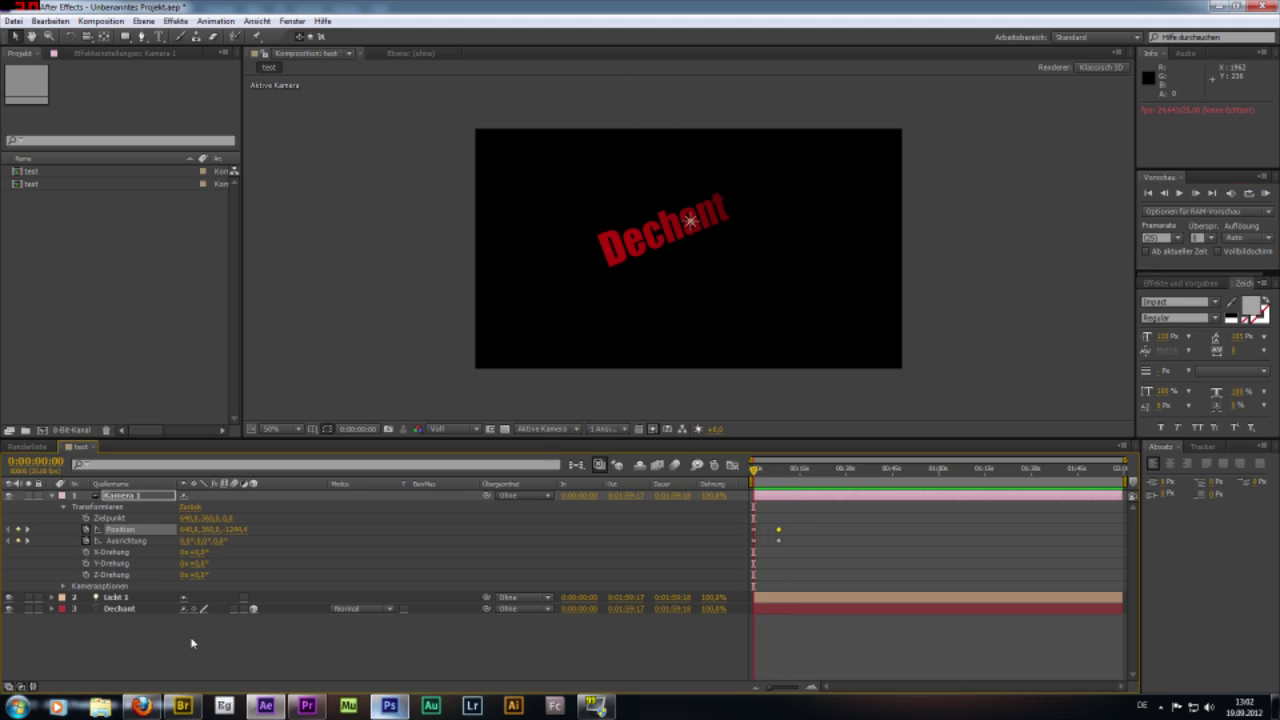